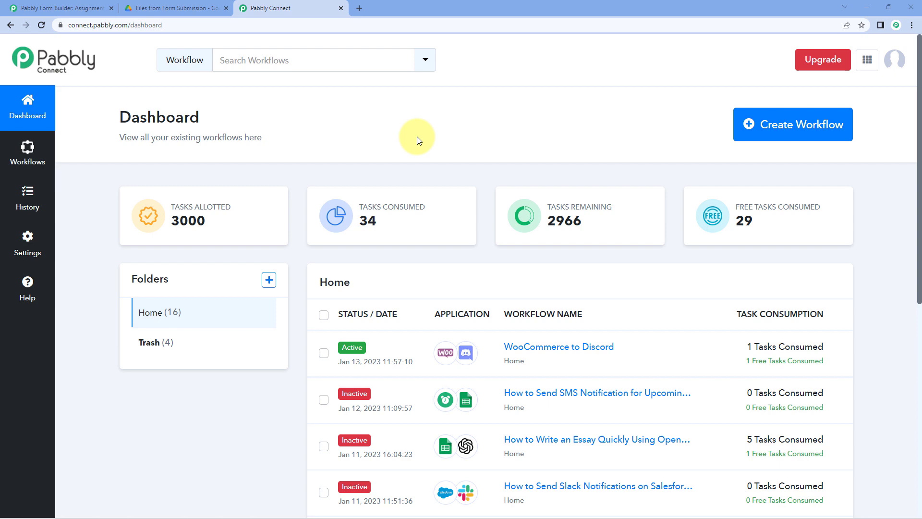
# Create a workflow named 'Pabbly Form Builder to Google Drive' and expand its trigger step
pyautogui.click(799, 125)
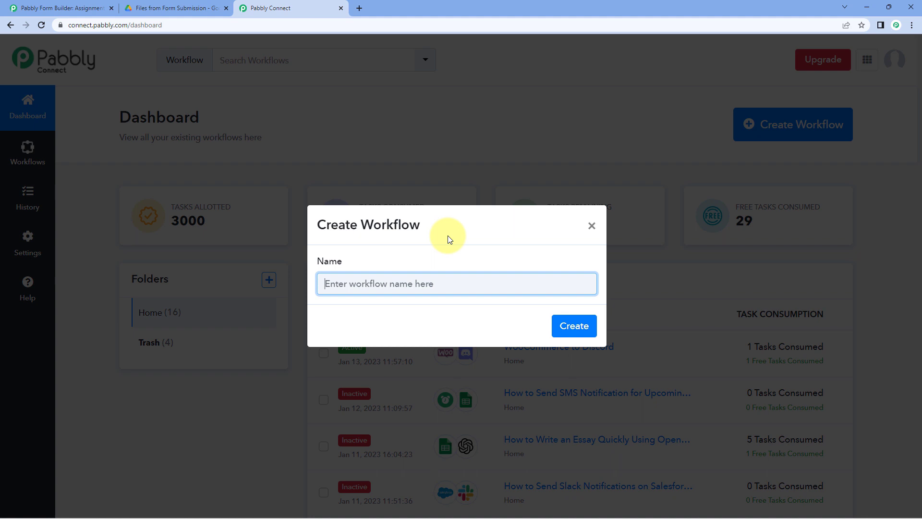
pyautogui.write('pabbly')
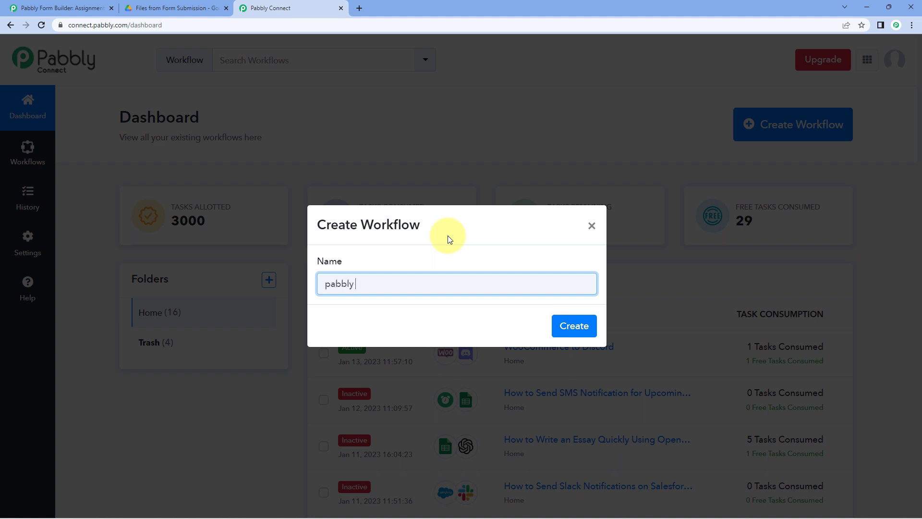
pyautogui.press('Home')
pyautogui.press('Delete')
pyautogui.write('Pabbly Form Builder to Google Drive')
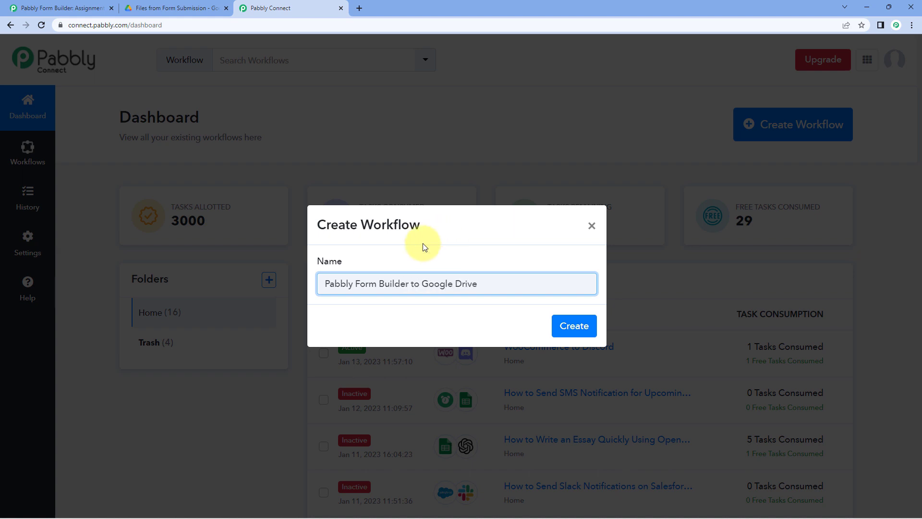
pyautogui.click(573, 326)
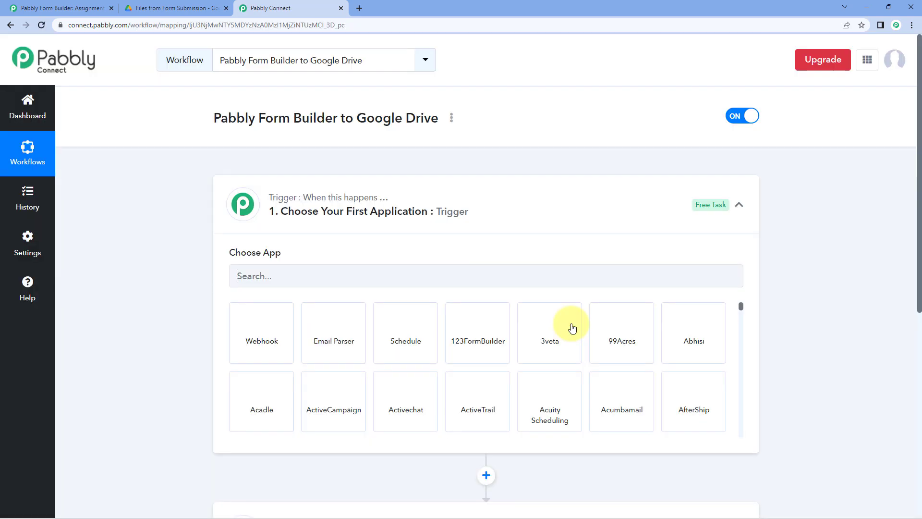
pyautogui.click(516, 195)
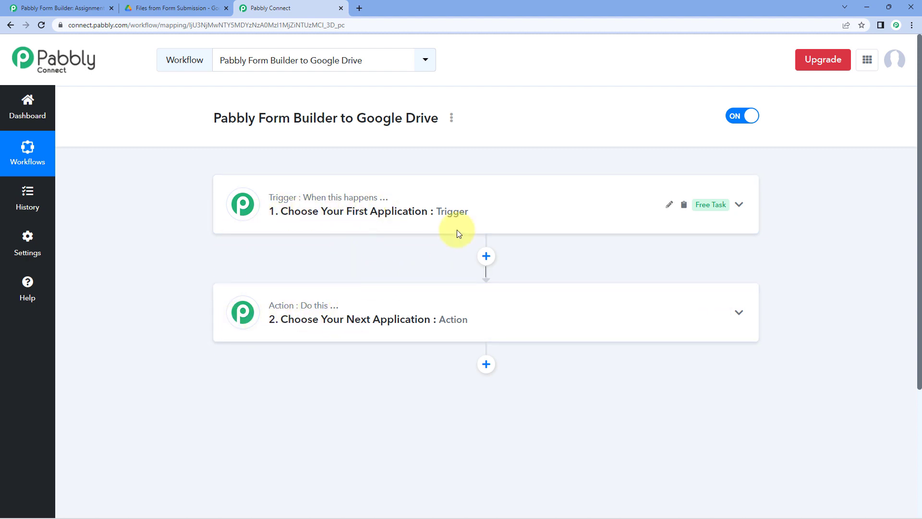
pyautogui.click(446, 207)
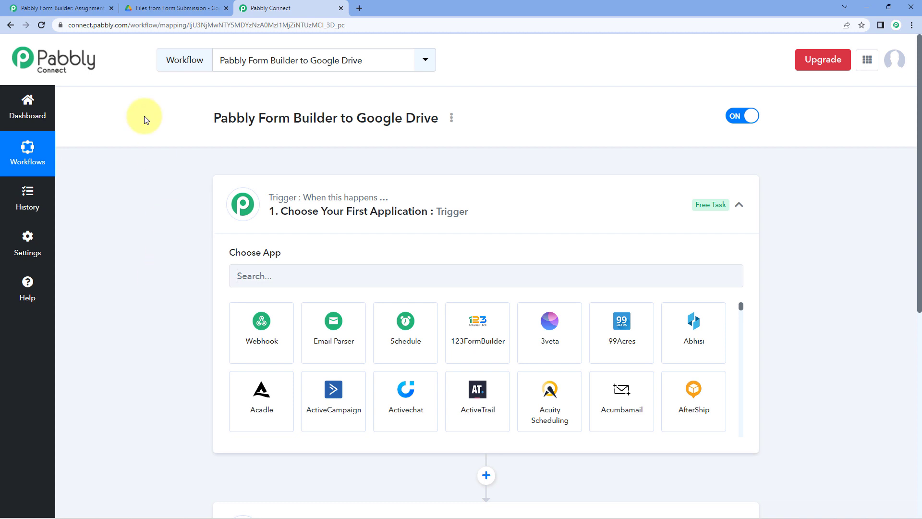
pyautogui.click(77, 7)
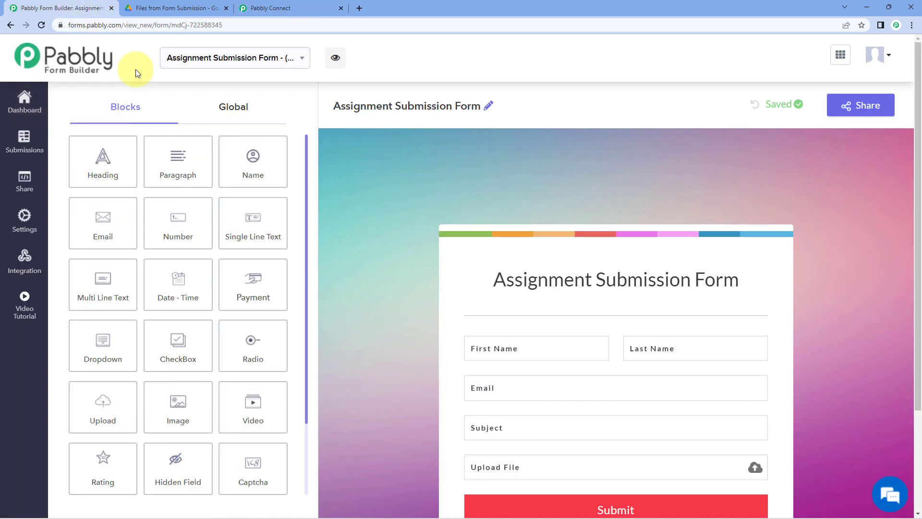
pyautogui.click(336, 8)
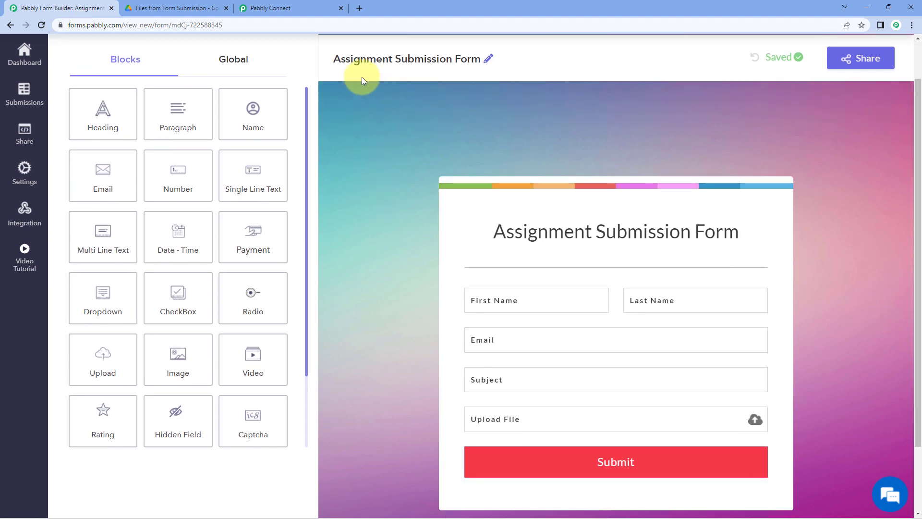
pyautogui.scroll(-1, 402, 187)
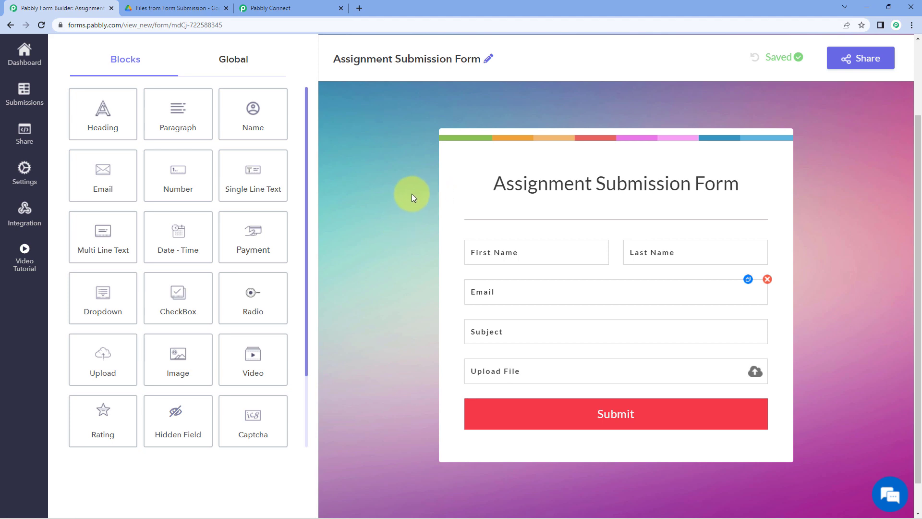
pyautogui.click(201, 8)
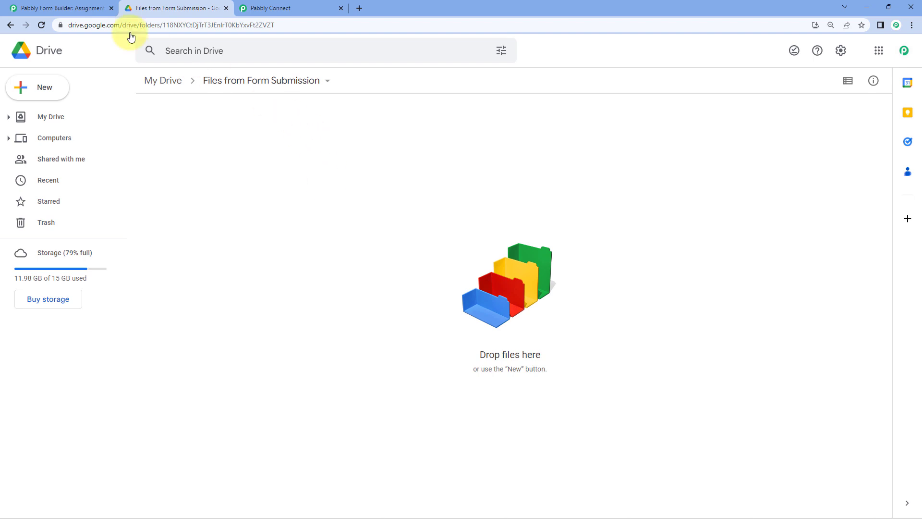
pyautogui.click(87, 8)
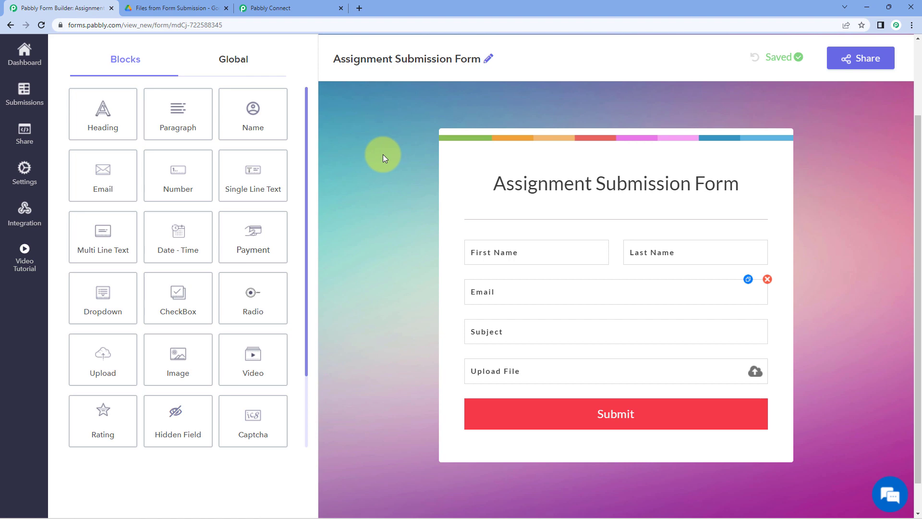
pyautogui.click(305, 8)
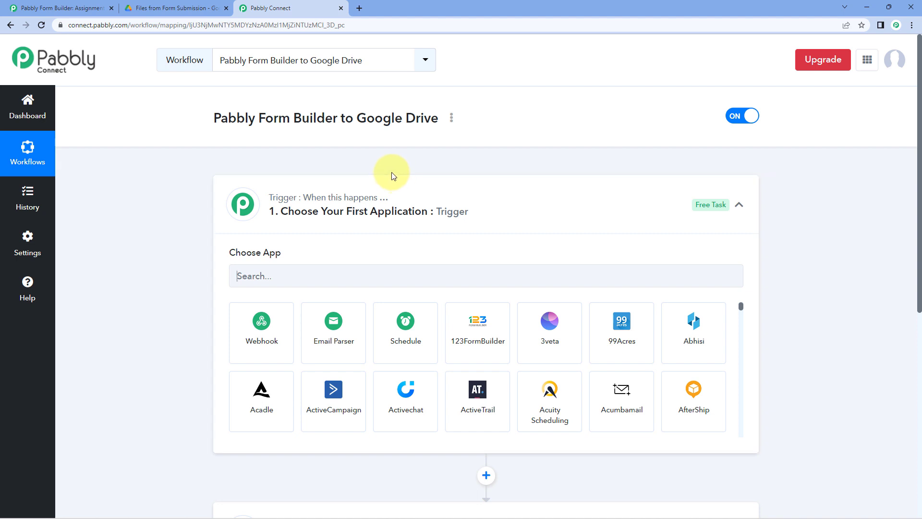
pyautogui.click(74, 7)
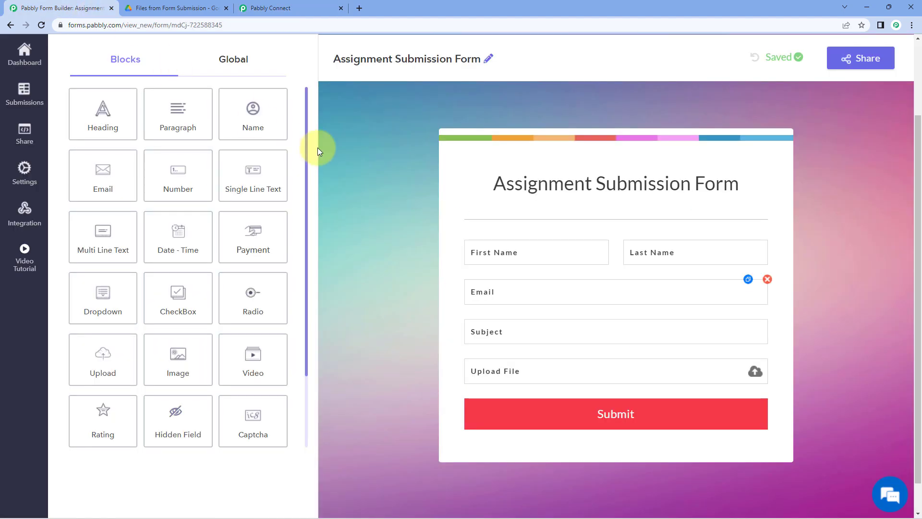
pyautogui.click(183, 8)
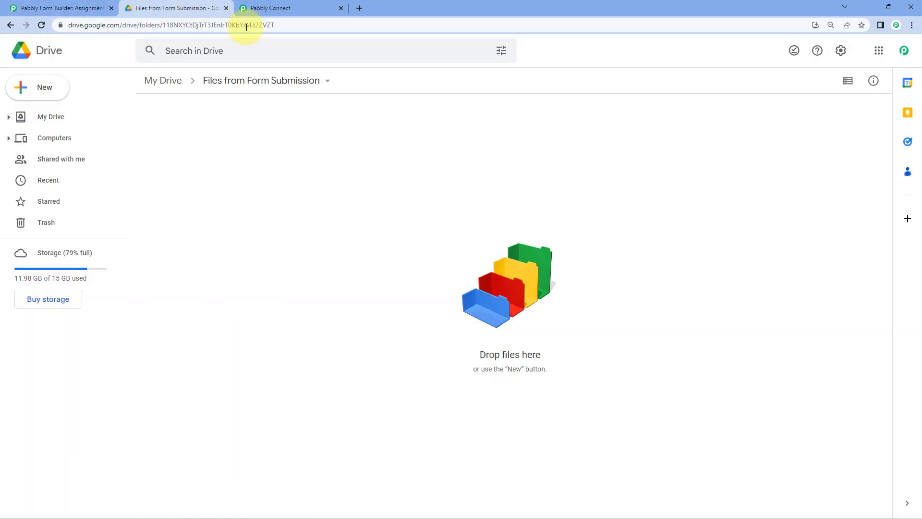
pyautogui.click(290, 7)
pyautogui.scroll(-1, 160, 177)
# Set the trigger app to Pabbly Form Builder with the New Form Submission event
pyautogui.click(296, 226)
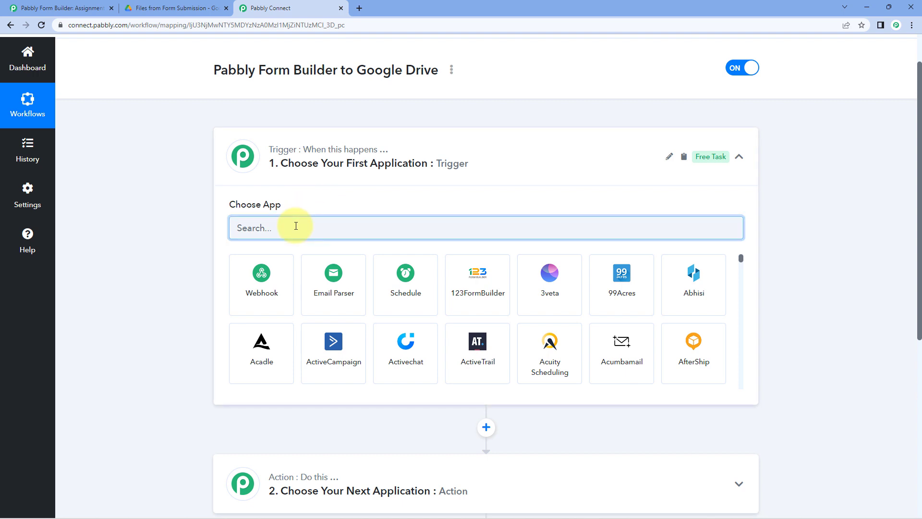
pyautogui.write('Pabbly')
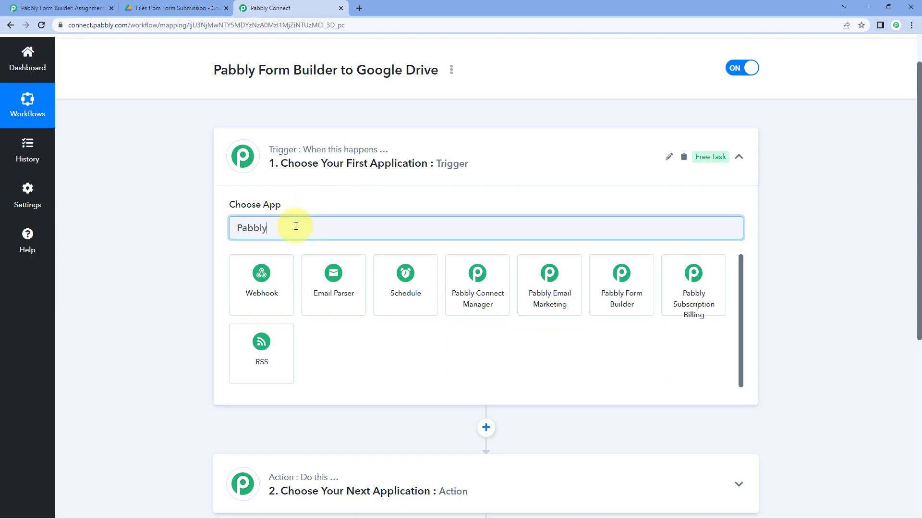
pyautogui.click(420, 284)
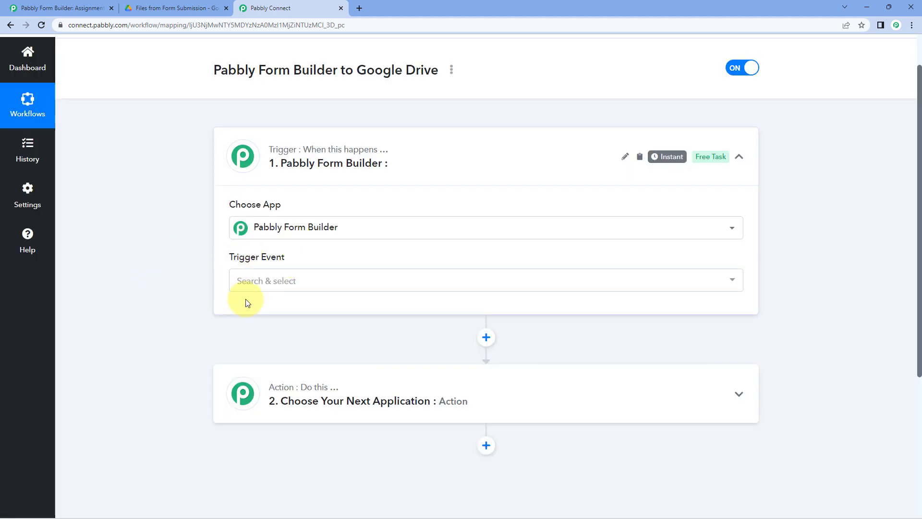
pyautogui.click(325, 281)
pyautogui.click(360, 336)
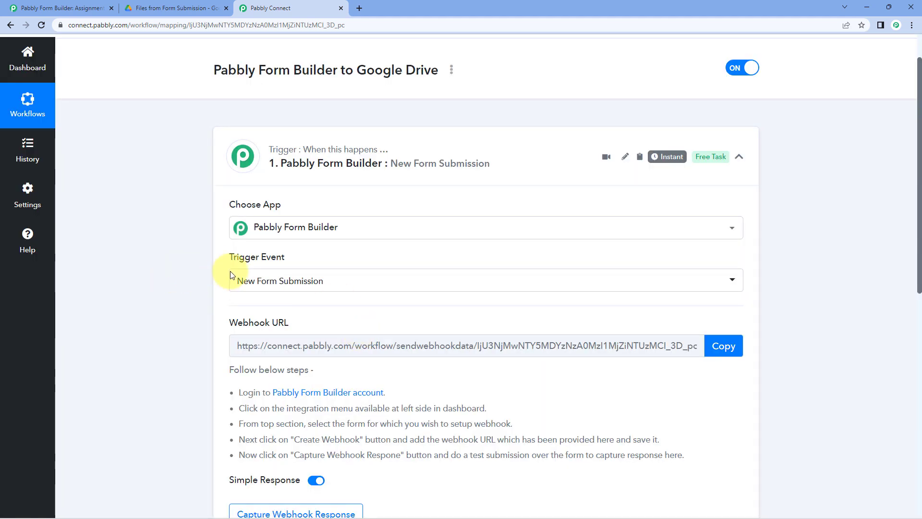
# Copy the trigger's webhook URL and start waiting for a test response
pyautogui.scroll(-1, 192, 262)
pyautogui.scroll(-2, 192, 258)
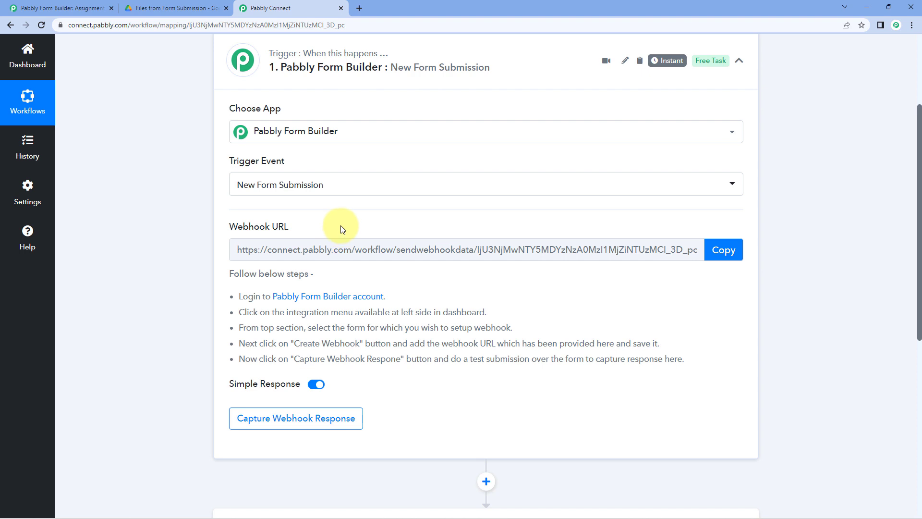
pyautogui.click(65, 9)
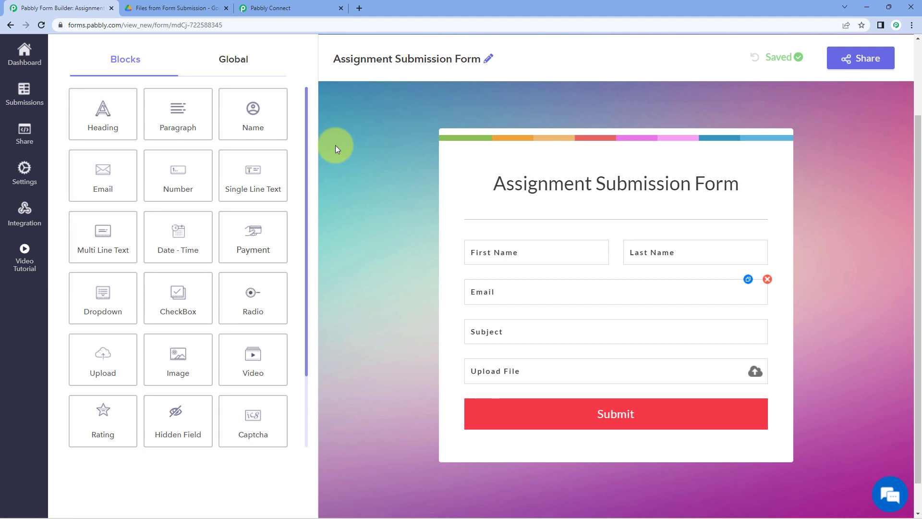
pyautogui.click(294, 8)
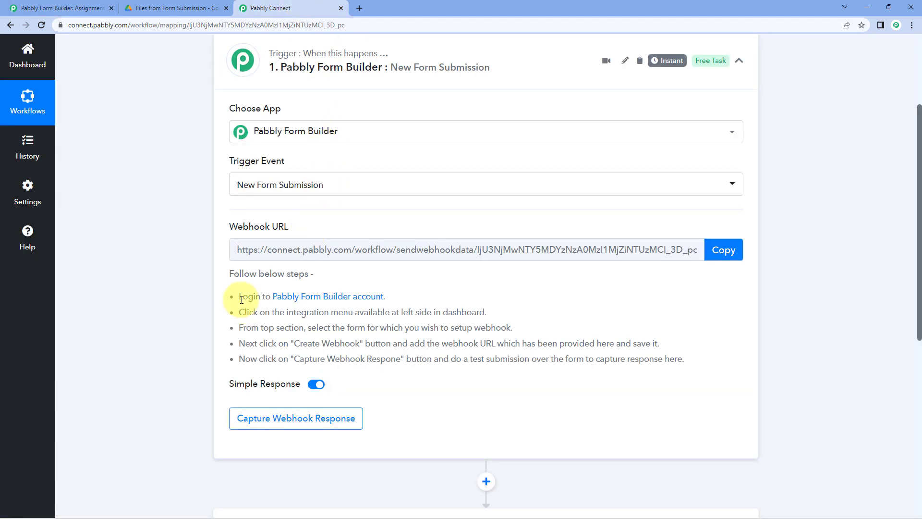
pyautogui.moveTo(239, 297); pyautogui.dragTo(696, 362)
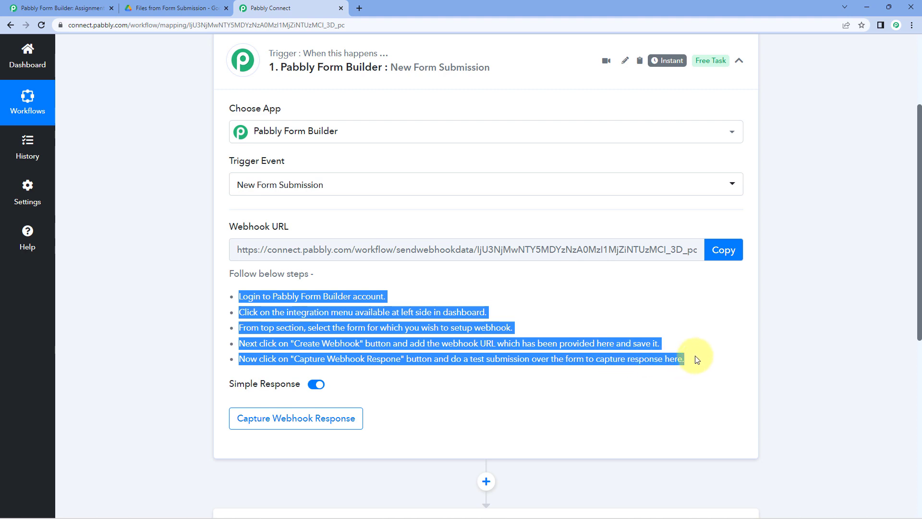
pyautogui.click(695, 362)
pyautogui.click(717, 261)
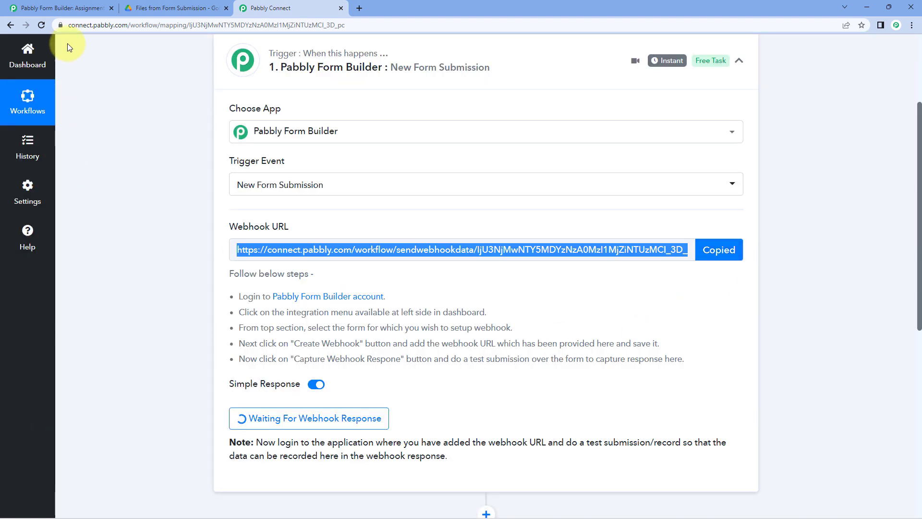
# Add a new webhook in the form's Integration settings and paste the Pabbly Connect URL
pyautogui.click(60, 8)
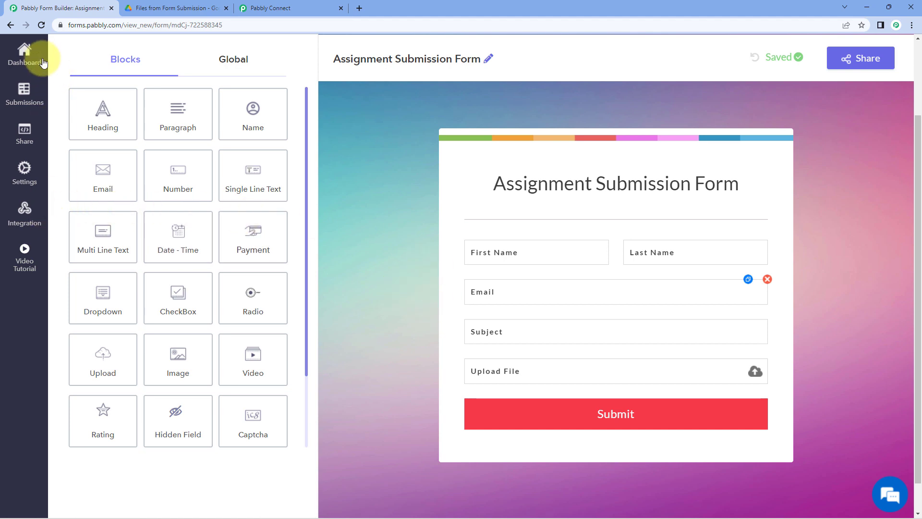
pyautogui.click(38, 208)
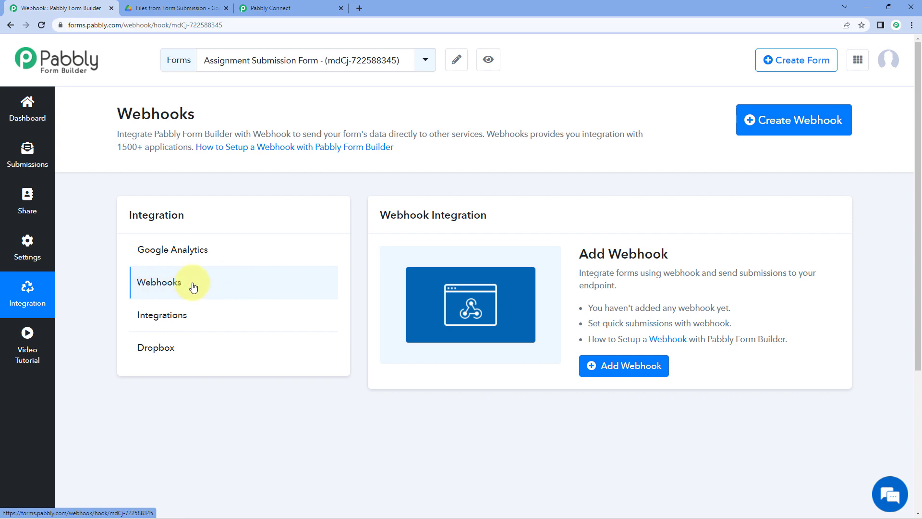
pyautogui.click(641, 372)
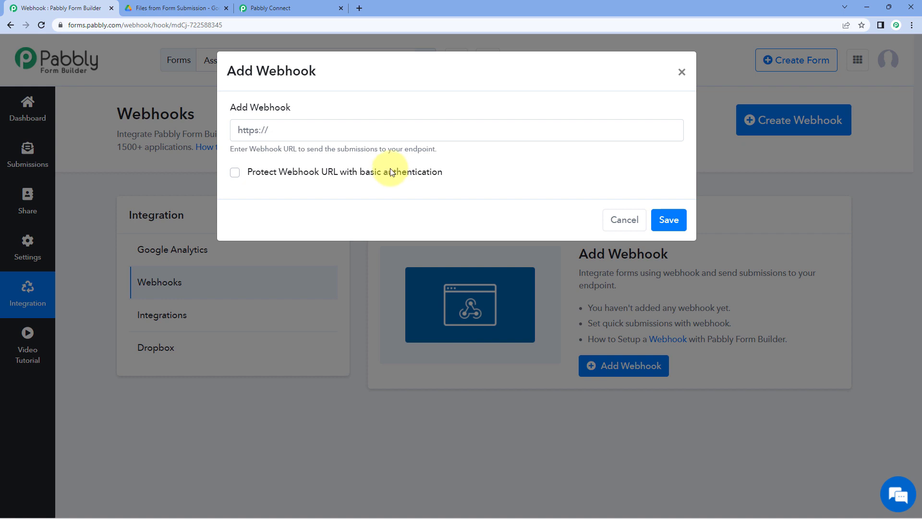
pyautogui.click(255, 131)
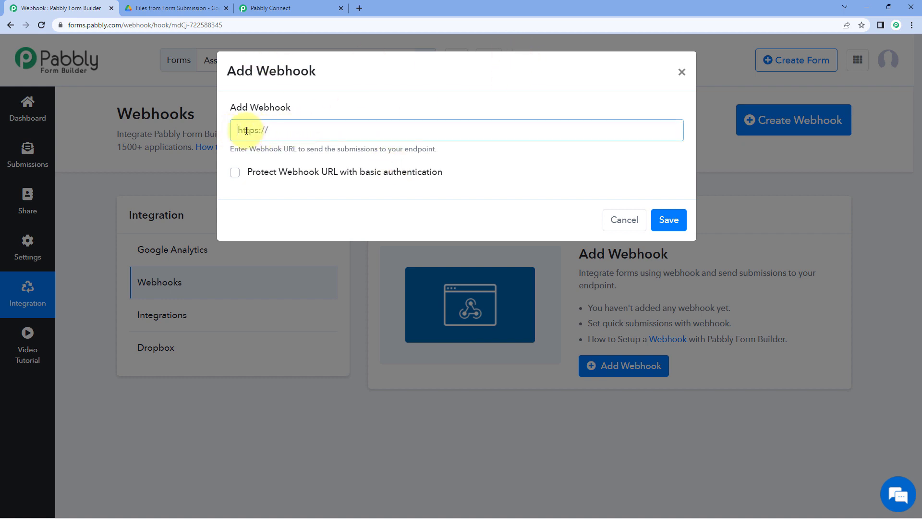
pyautogui.rightClick(246, 131)
pyautogui.click(282, 202)
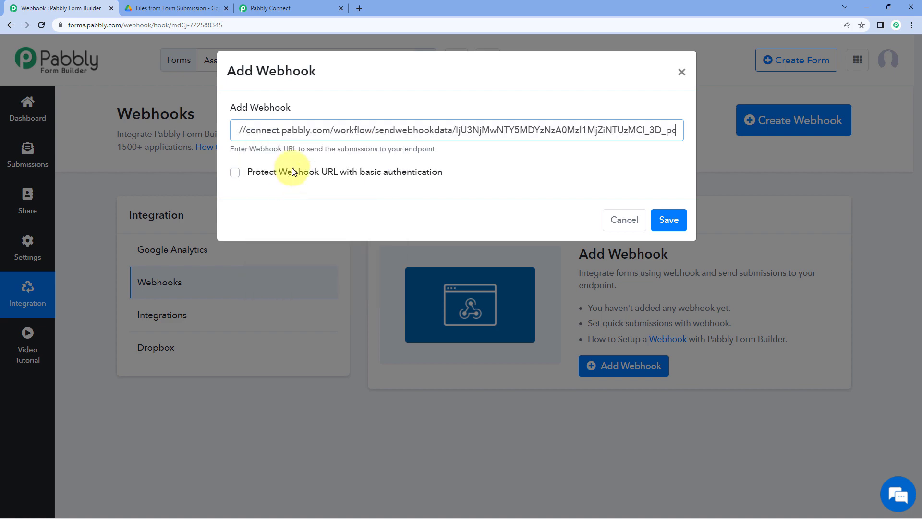
# Re-copy the trigger's webhook URL and save the webhook for the Assignment Submission Form
pyautogui.click(297, 6)
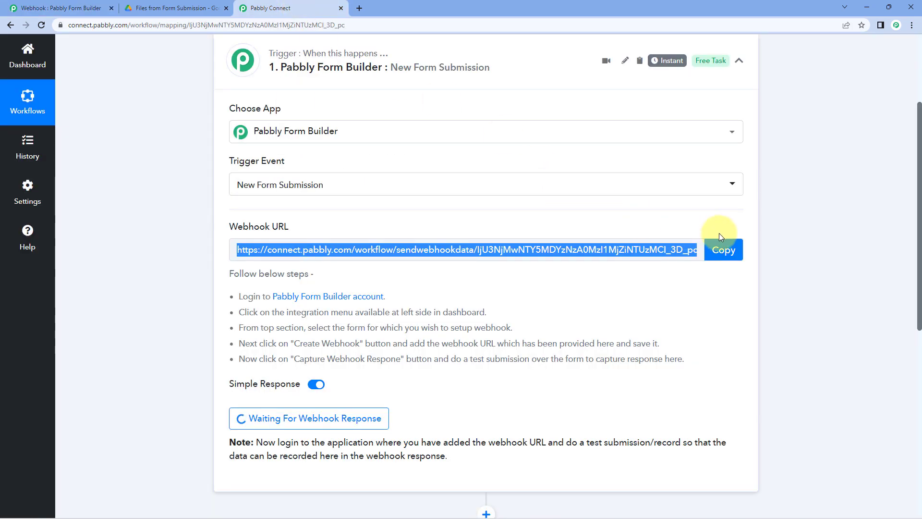
pyautogui.click(724, 252)
pyautogui.click(11, 7)
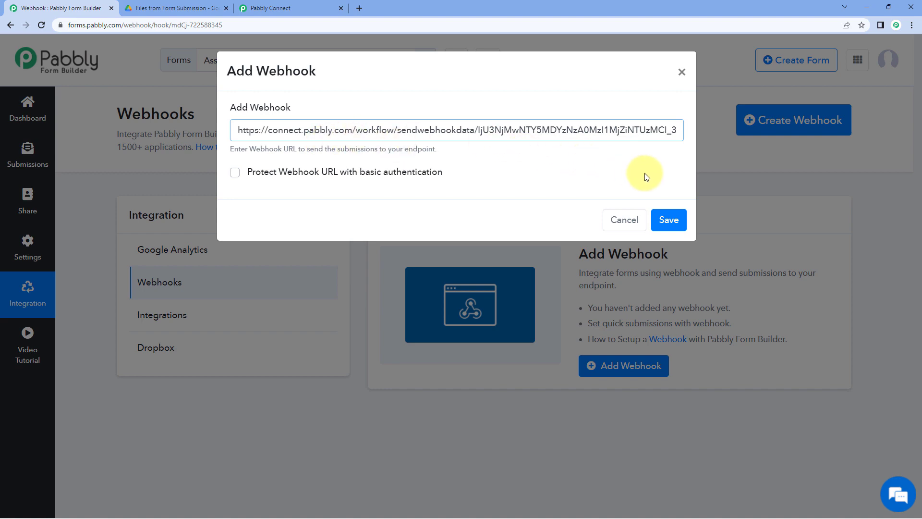
pyautogui.click(680, 221)
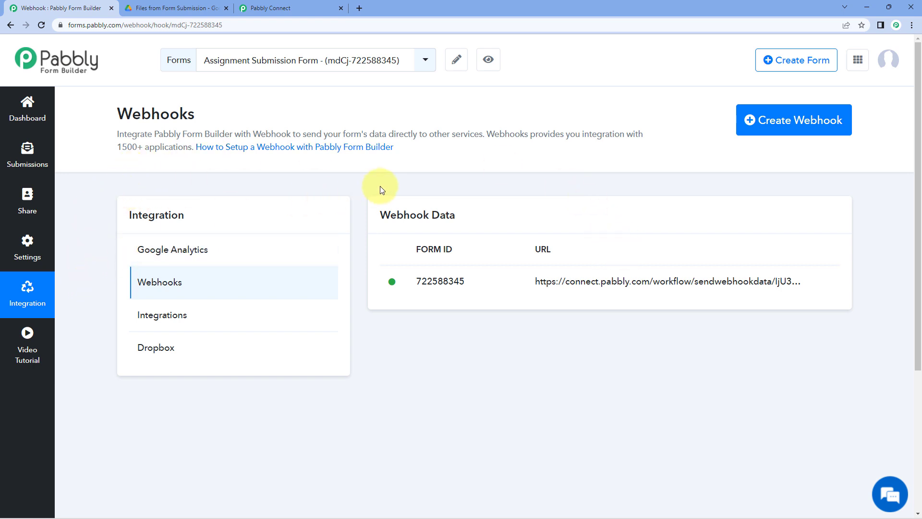
pyautogui.click(322, 4)
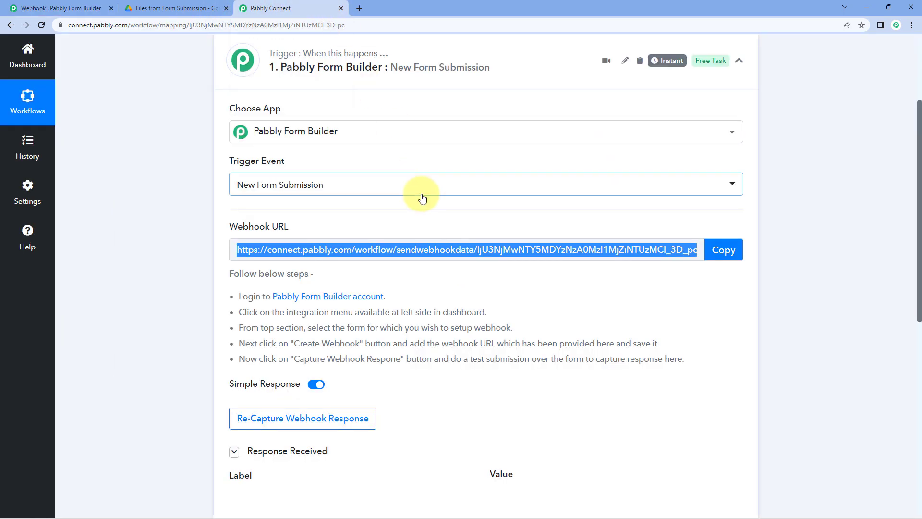
pyautogui.click(73, 6)
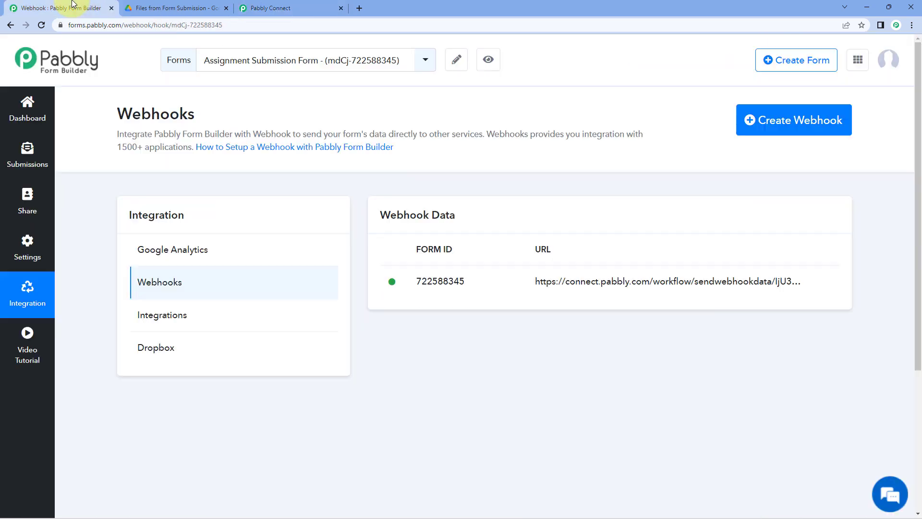
pyautogui.click(351, 65)
pyautogui.click(305, 117)
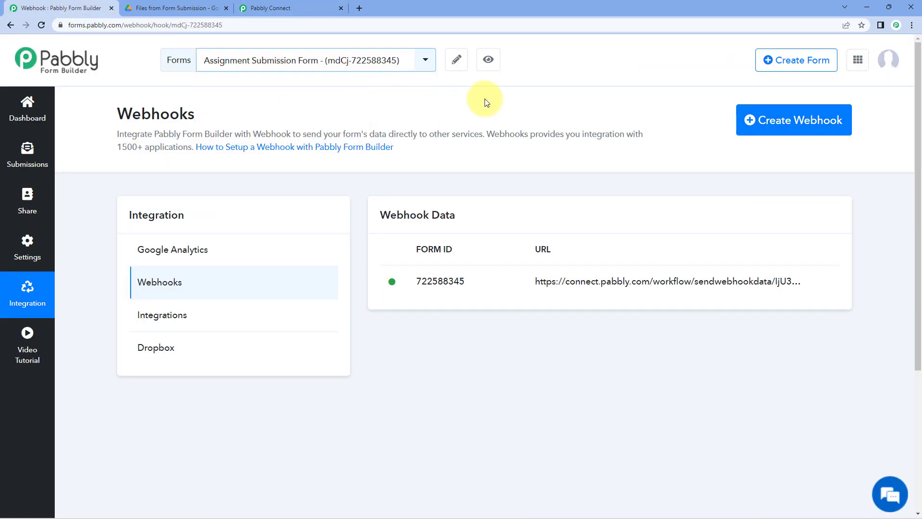
# Re-capture the trigger's webhook response in Pabbly Connect and confirm with Yes
pyautogui.click(301, 5)
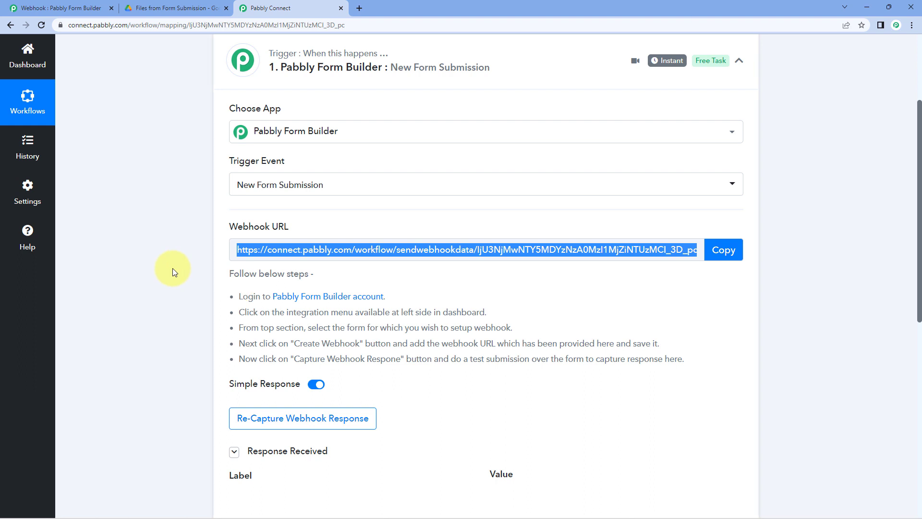
pyautogui.scroll(-2, 175, 268)
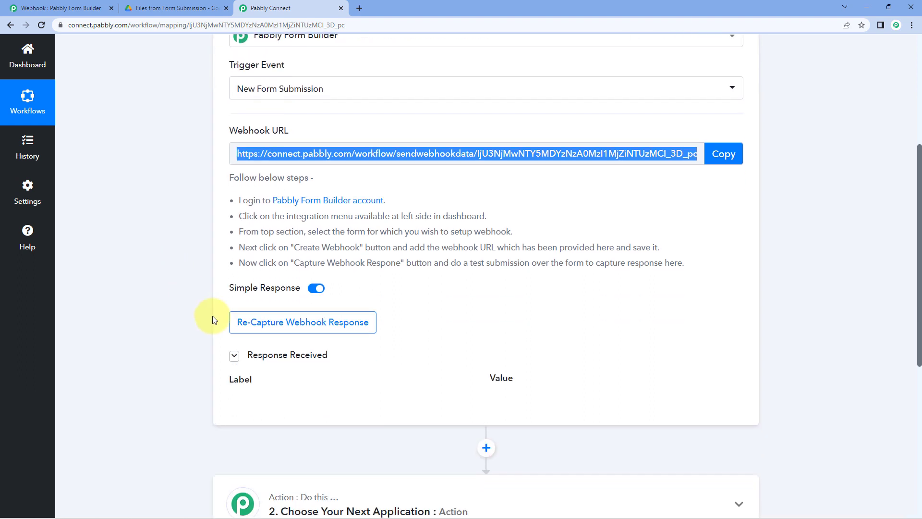
pyautogui.click(443, 312)
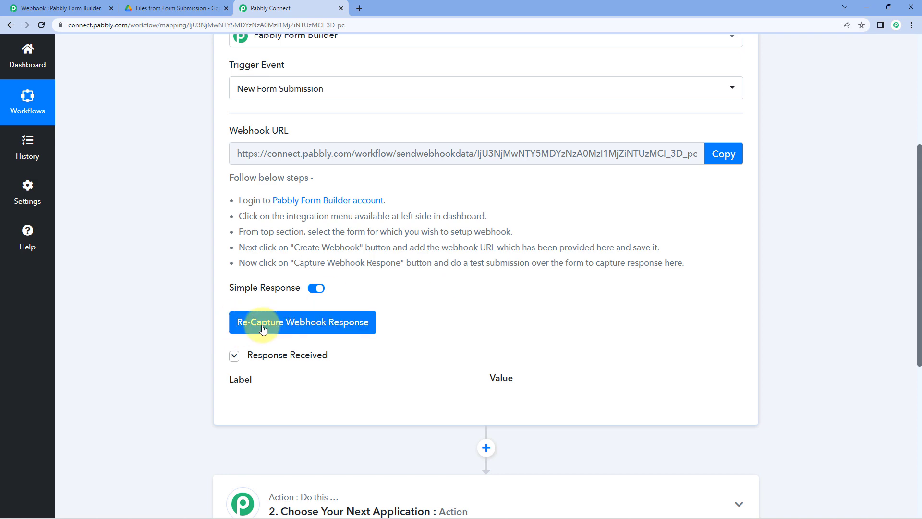
pyautogui.click(283, 327)
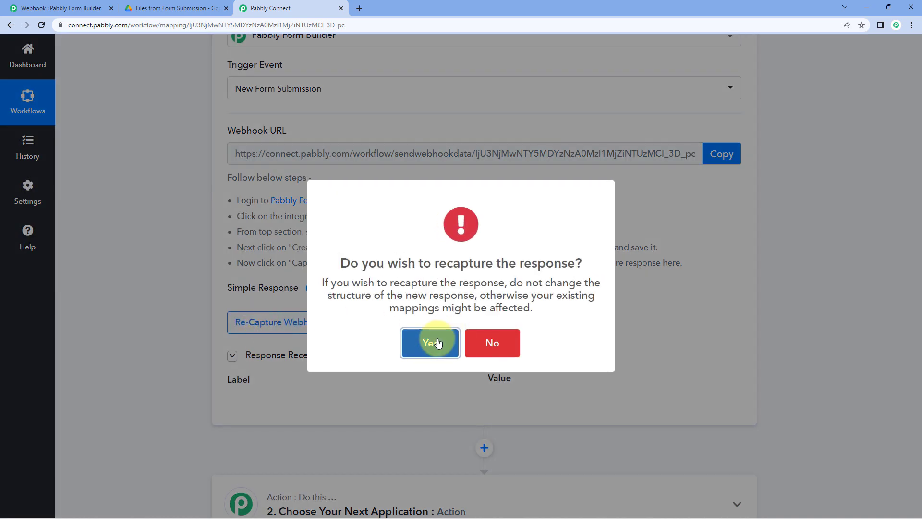
pyautogui.click(431, 342)
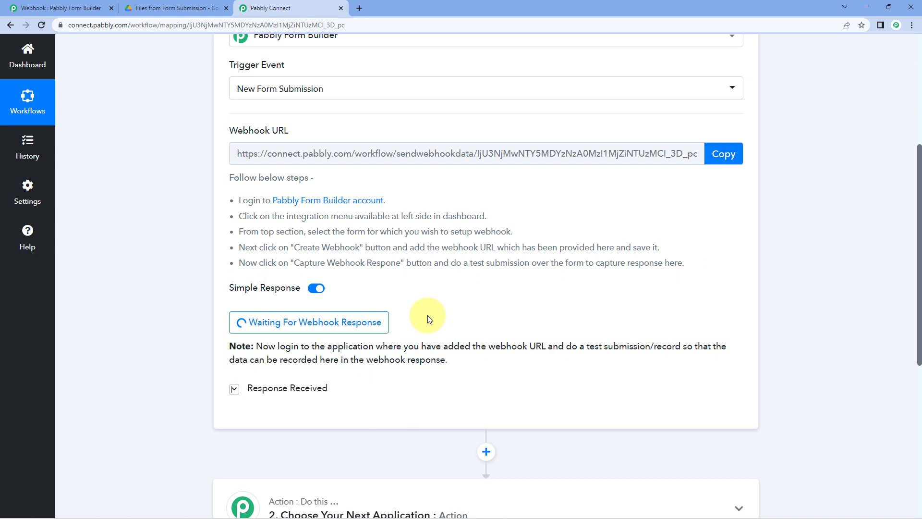
# Copy the Assignment Submission Form's public share link from Share, then open a new tab
pyautogui.click(60, 11)
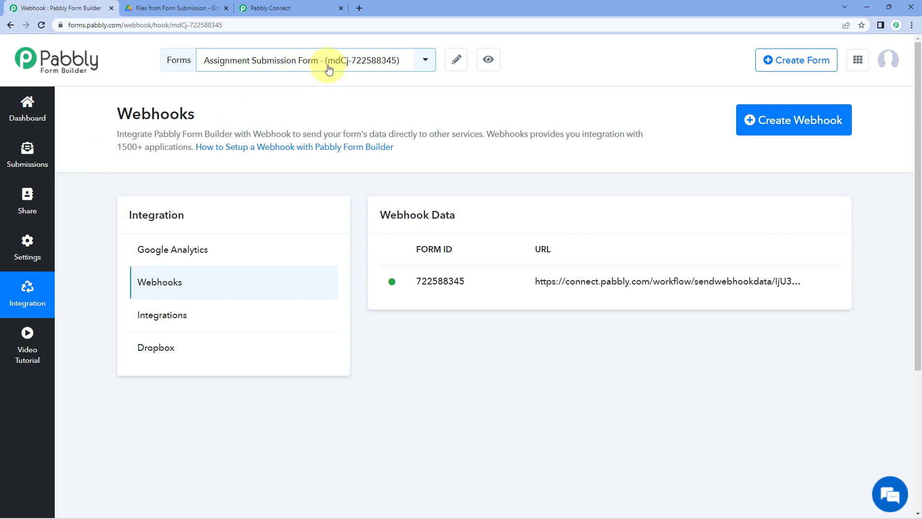
pyautogui.click(10, 25)
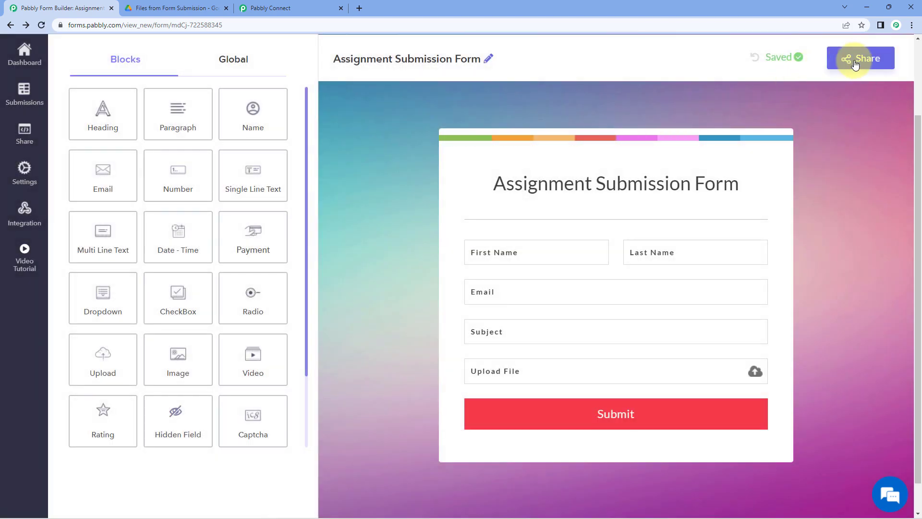
pyautogui.click(843, 69)
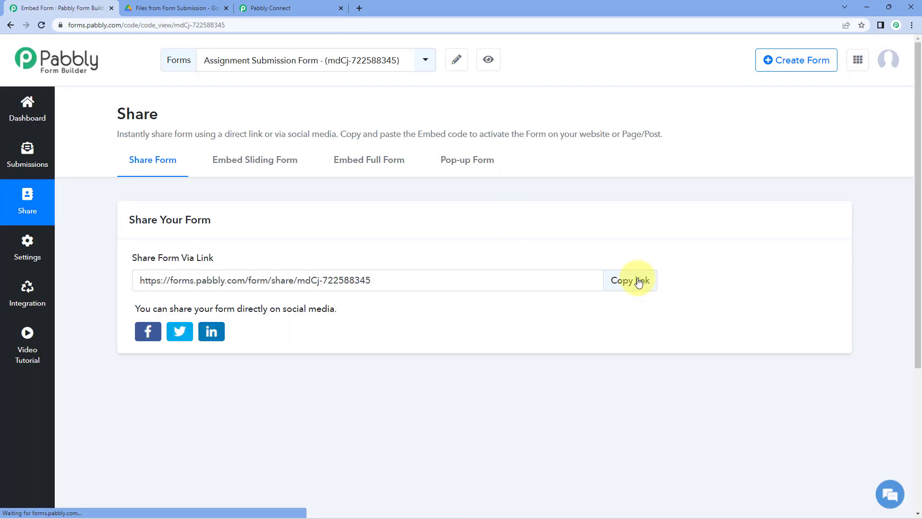
pyautogui.click(637, 280)
pyautogui.click(358, 7)
# Load the shared form link and fill in the name, email and subject fields
pyautogui.hotkey('ctrl', 'v')
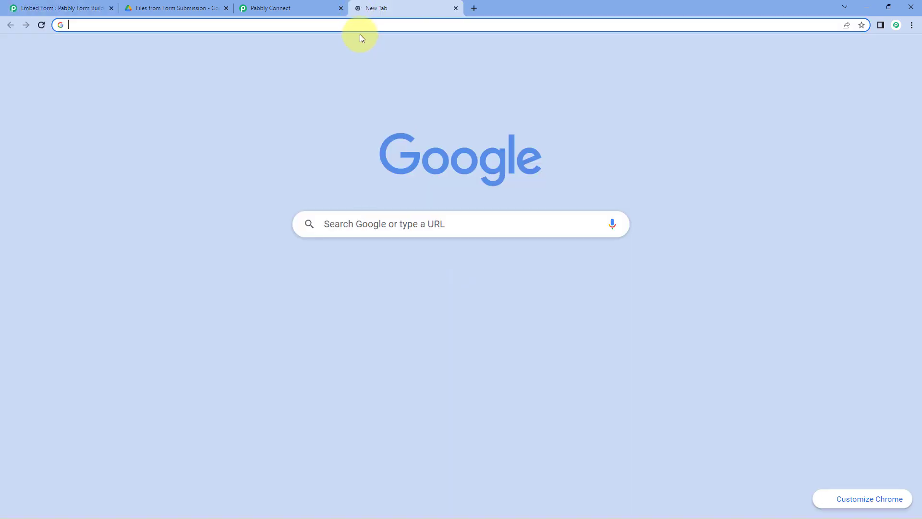
pyautogui.press('Return')
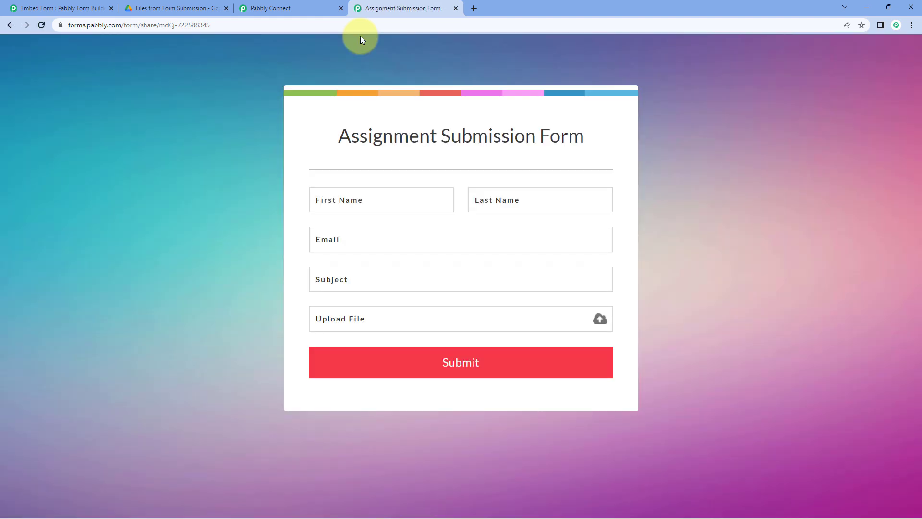
pyautogui.click(351, 202)
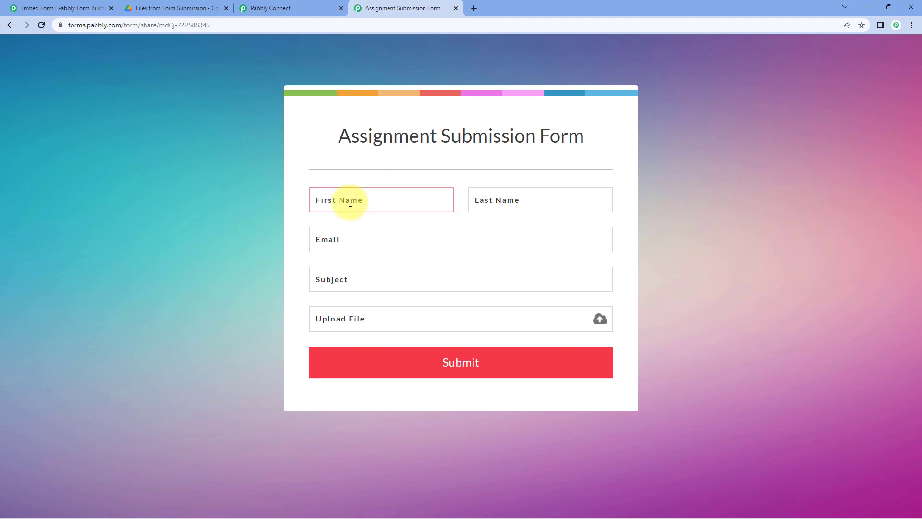
pyautogui.write('D')
pyautogui.write('Student')
pyautogui.click(352, 232)
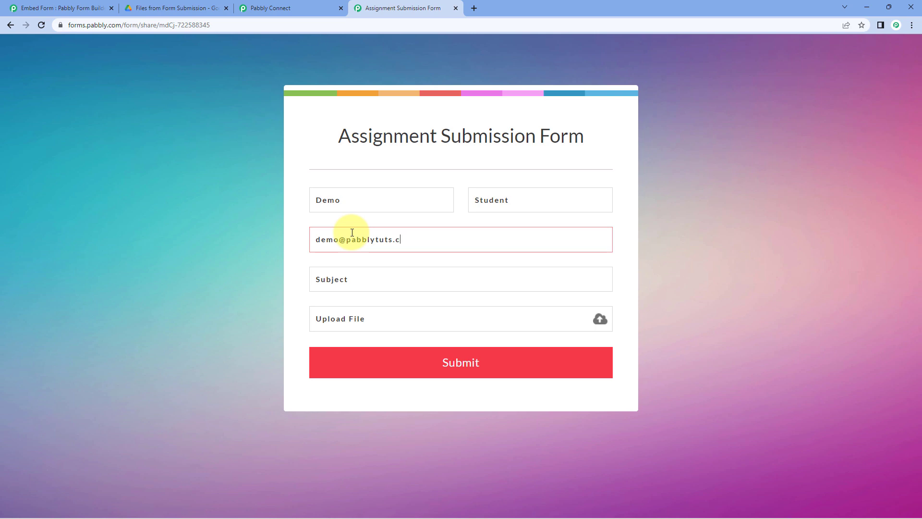
pyautogui.press('Tab')
pyautogui.write('E')
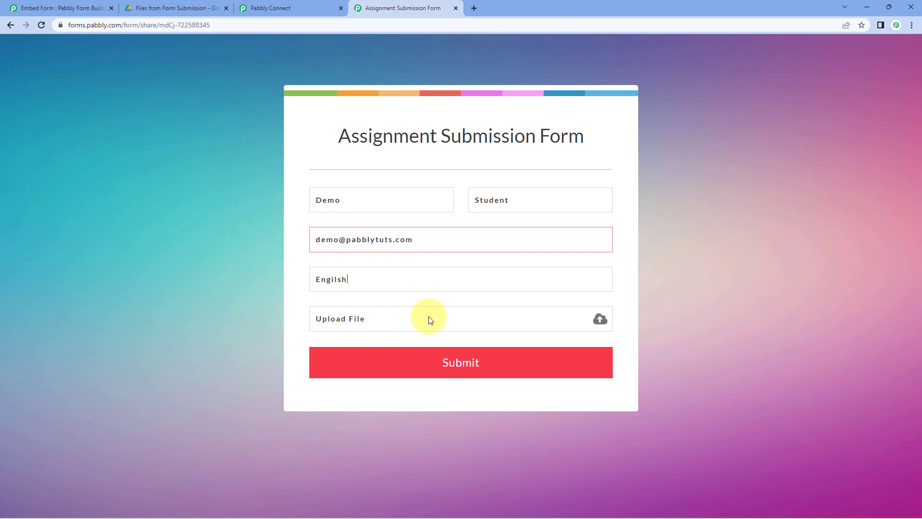
# Attach English Assignment.pdf to the form and submit it
pyautogui.click(509, 317)
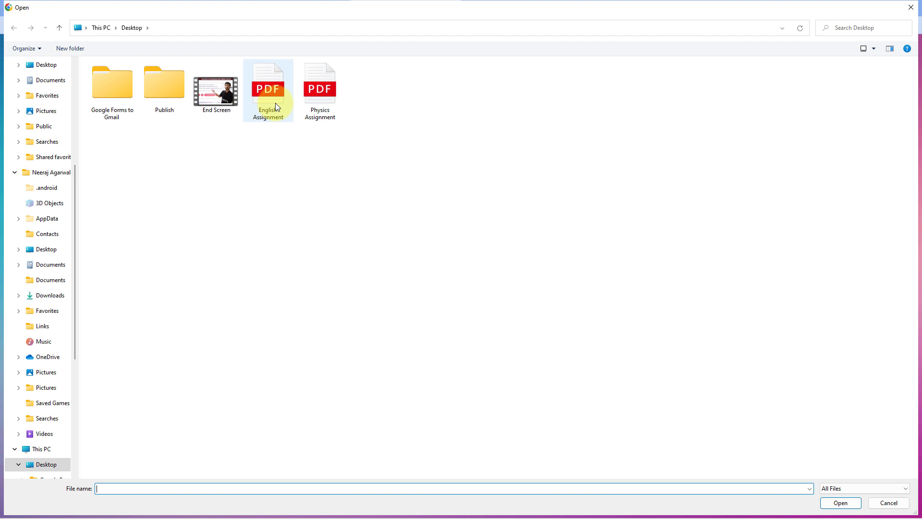
pyautogui.click(276, 106)
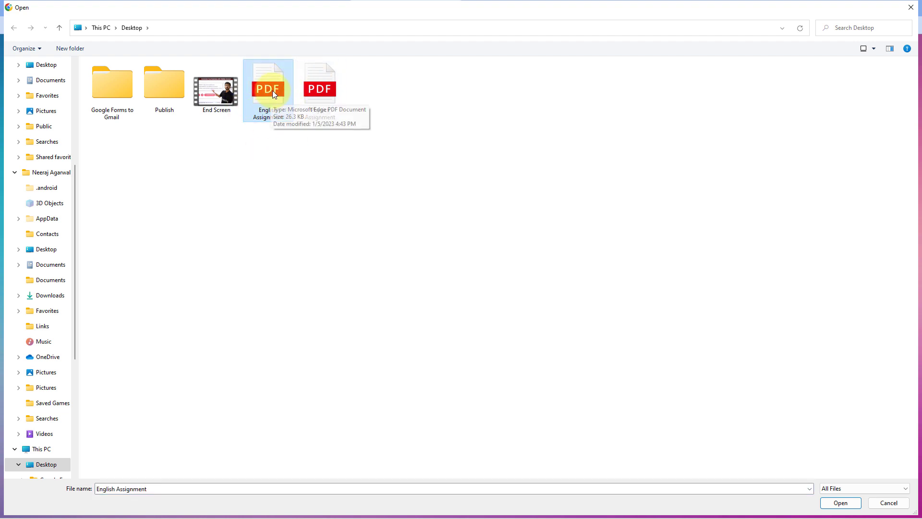
pyautogui.click(841, 505)
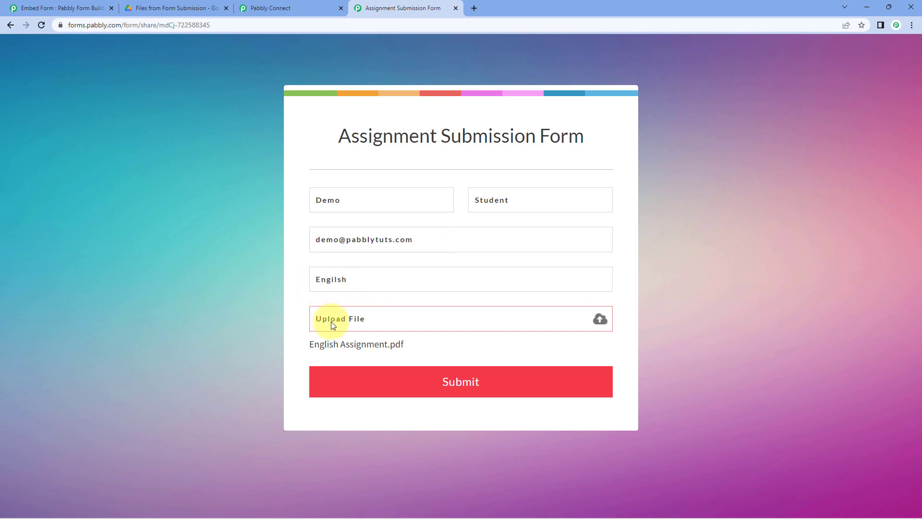
pyautogui.moveTo(432, 354)
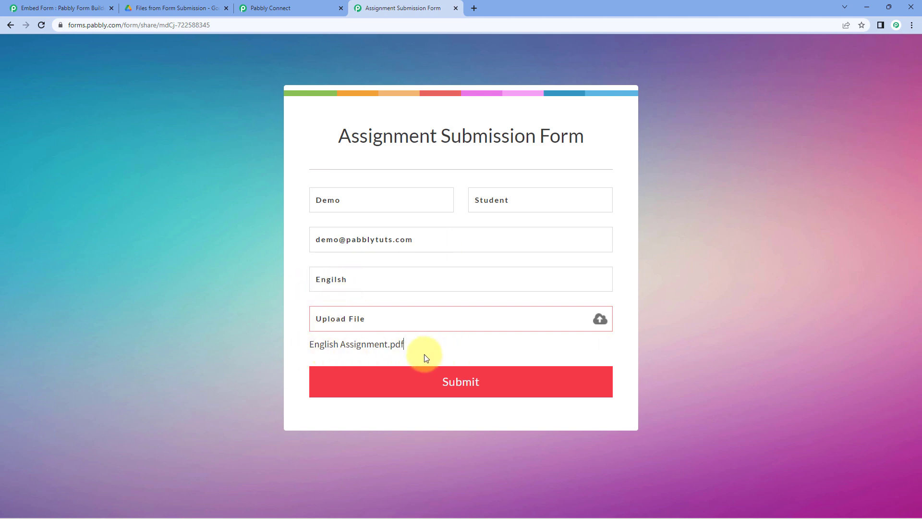
pyautogui.click(403, 382)
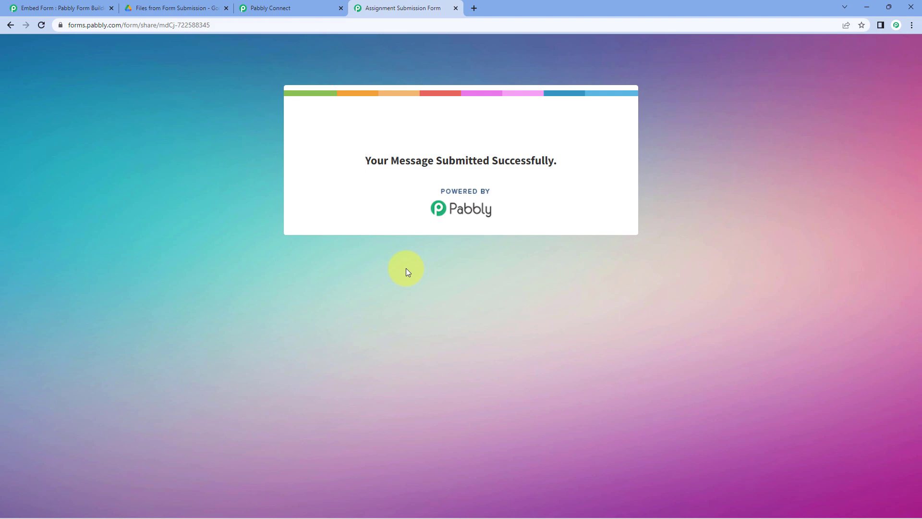
# Review the captured Email and Subject values and enlarge the Upload File box to show its URL
pyautogui.click(53, 8)
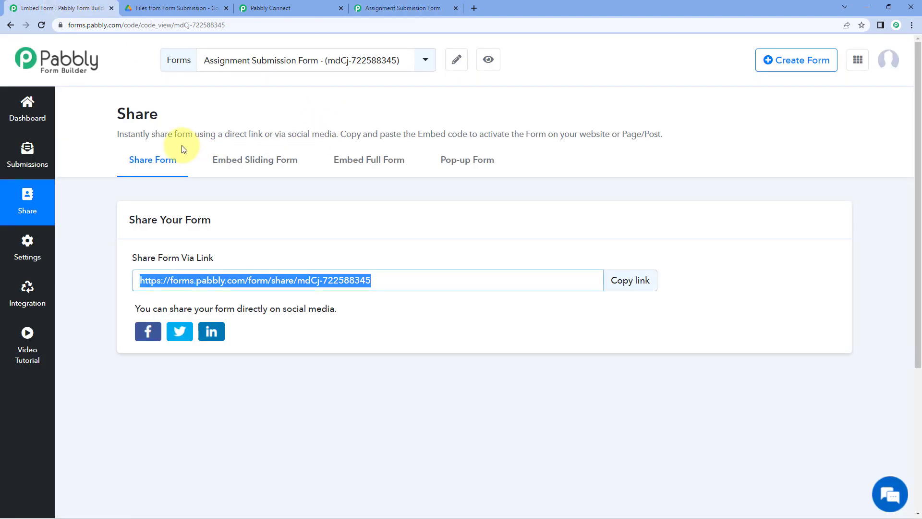
pyautogui.click(380, 9)
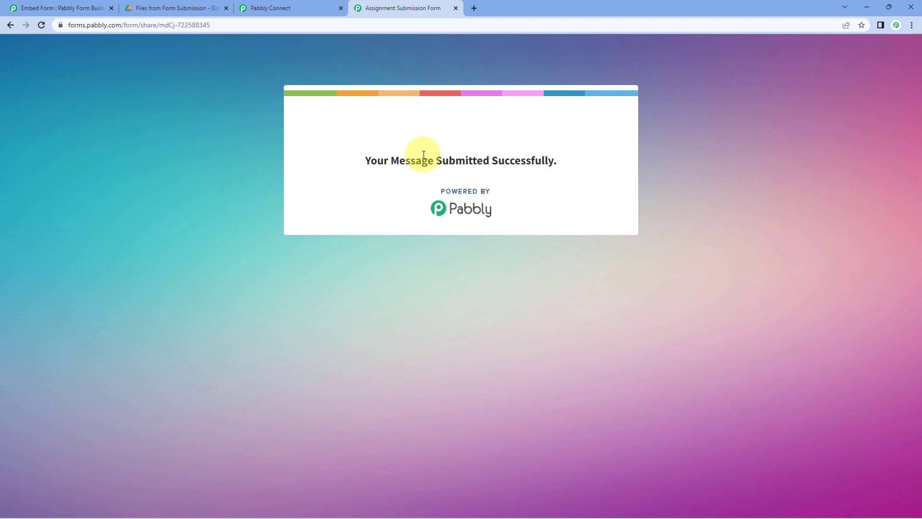
pyautogui.click(287, 6)
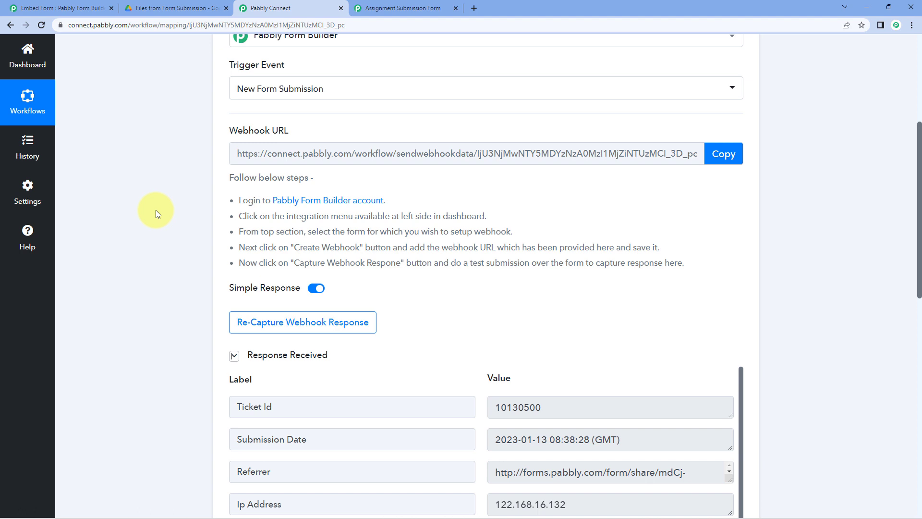
pyautogui.scroll(-5, 155, 210)
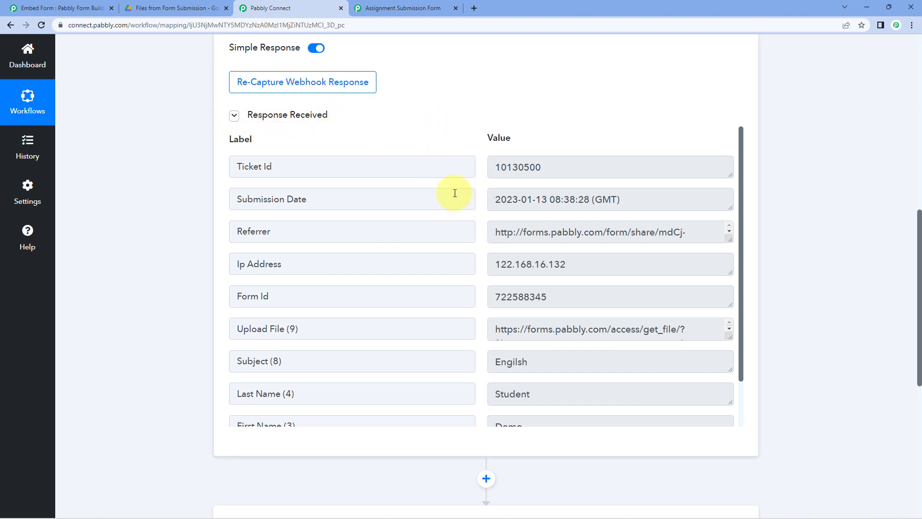
pyautogui.scroll(-2, 455, 193)
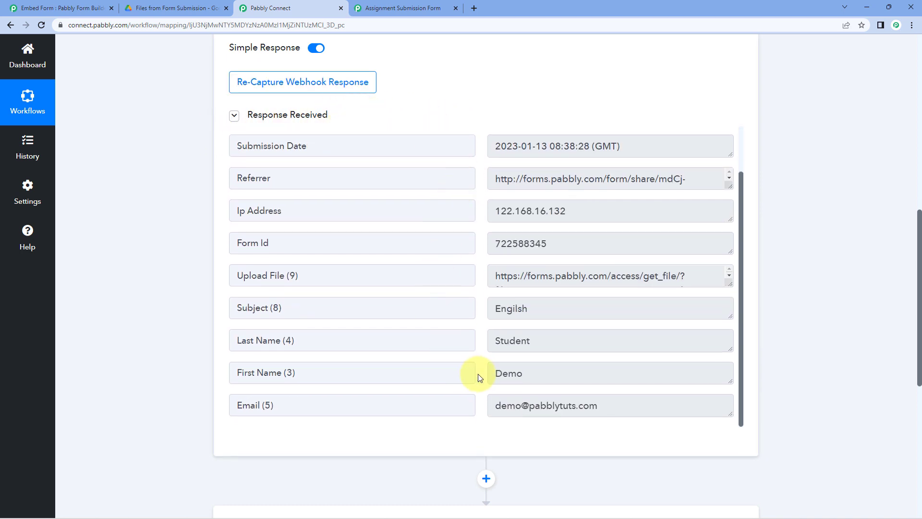
pyautogui.moveTo(540, 369); pyautogui.dragTo(474, 351)
pyautogui.moveTo(613, 410); pyautogui.dragTo(484, 402)
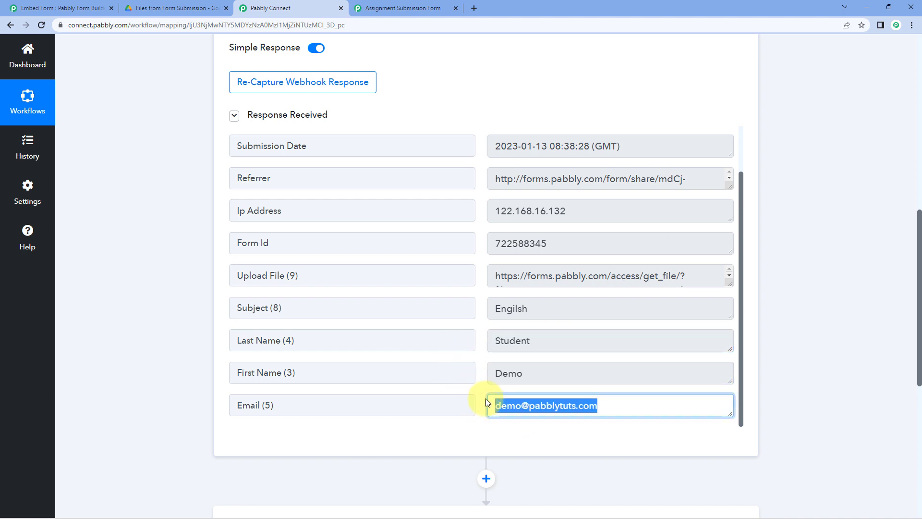
pyautogui.click(551, 307)
pyautogui.moveTo(551, 307); pyautogui.dragTo(473, 311)
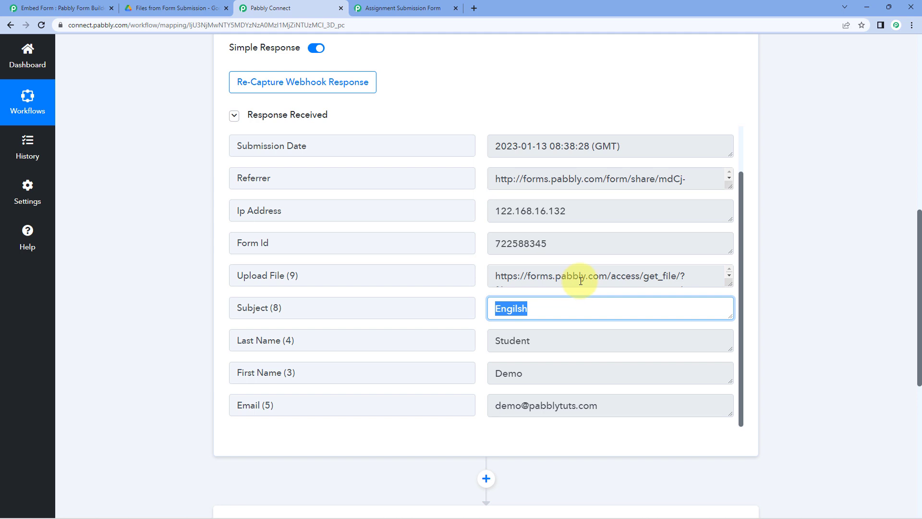
pyautogui.moveTo(730, 284); pyautogui.dragTo(730, 378)
pyautogui.moveTo(704, 335); pyautogui.dragTo(456, 268)
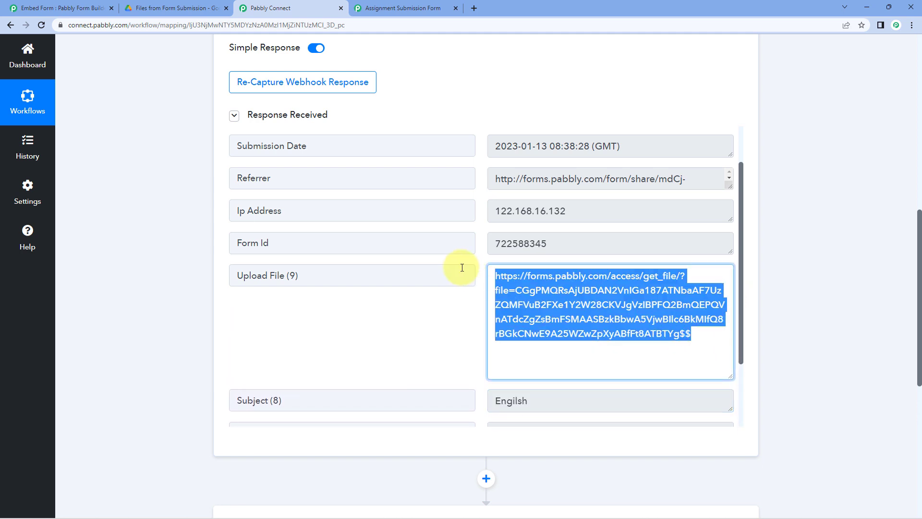
# Open the copied Upload File URL in a new tab and view the downloaded English Assignment PDF
pyautogui.rightClick(539, 304)
pyautogui.click(556, 309)
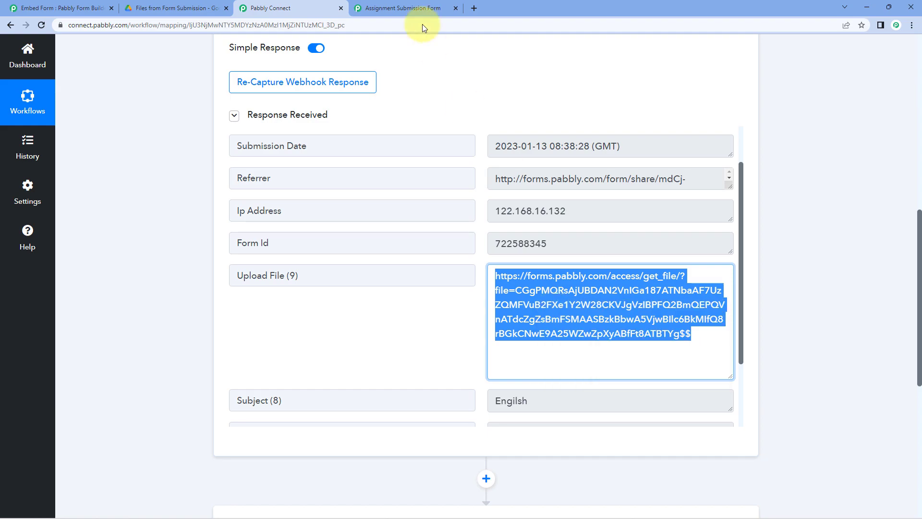
pyautogui.click(476, 8)
pyautogui.hotkey('ctrl', 'v')
pyautogui.press('Return')
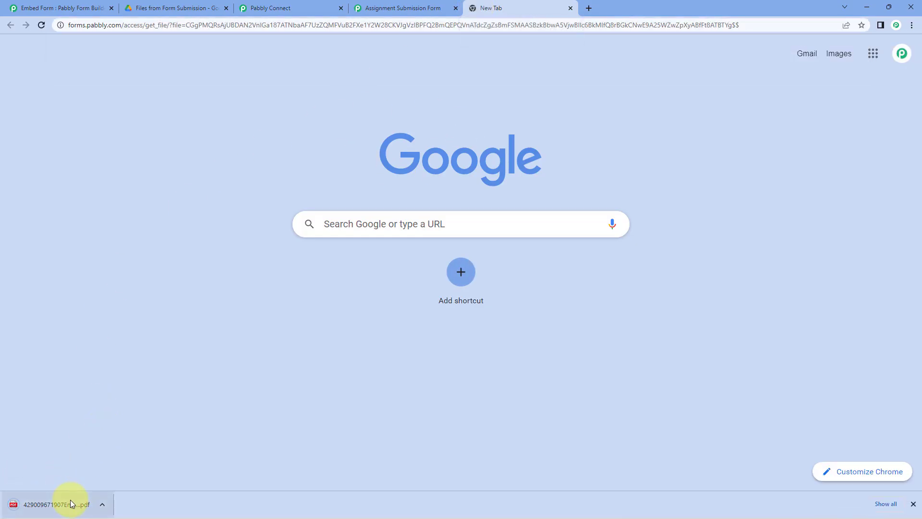
pyautogui.click(70, 499)
pyautogui.scroll(-6, 422, 223)
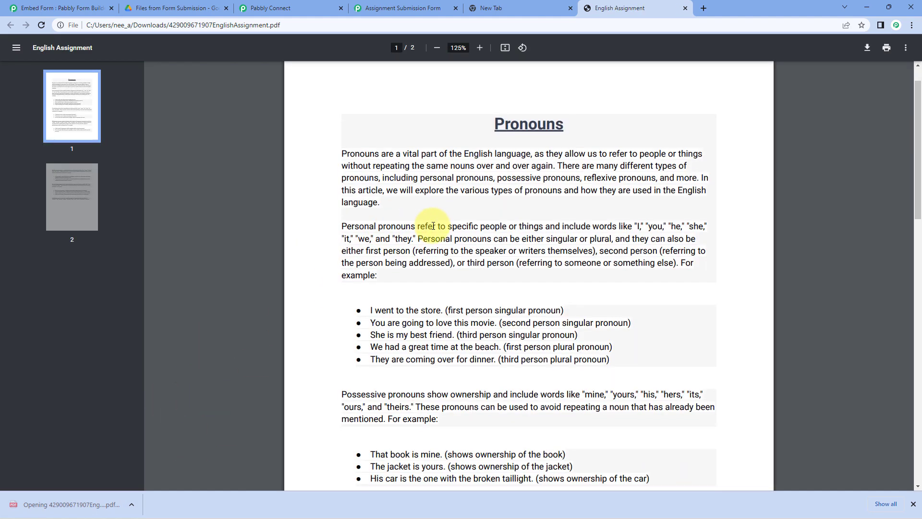
pyautogui.scroll(3, 437, 223)
pyautogui.scroll(4, 437, 223)
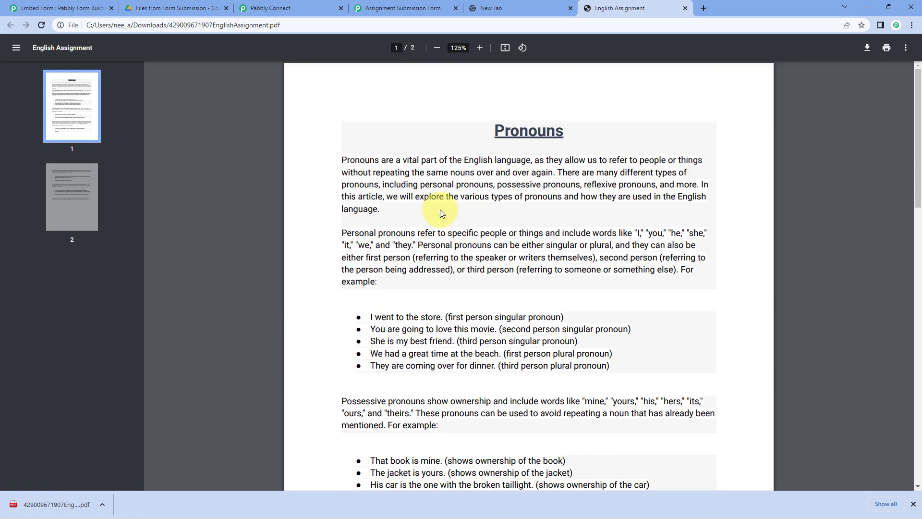
# Close the empty and PDF tabs and return to the Pabbly Connect workflow
pyautogui.click(441, 5)
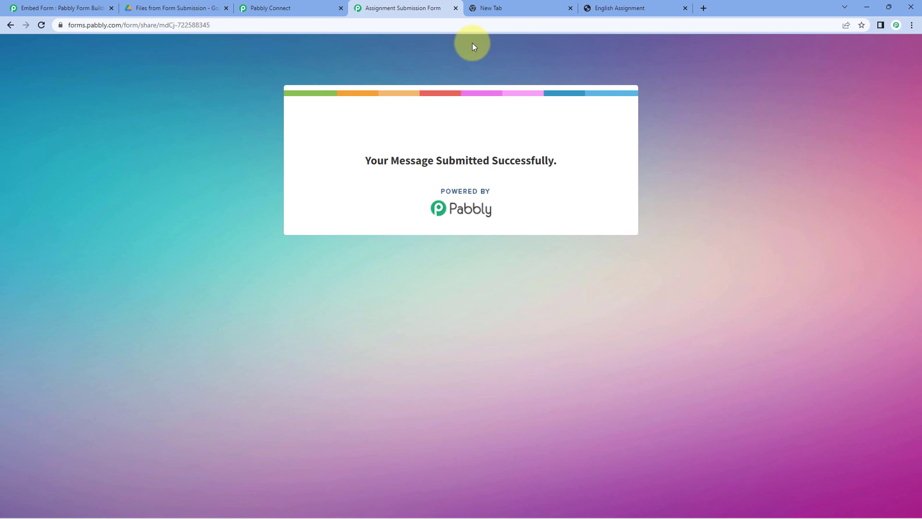
pyautogui.click(571, 7)
pyautogui.click(572, 7)
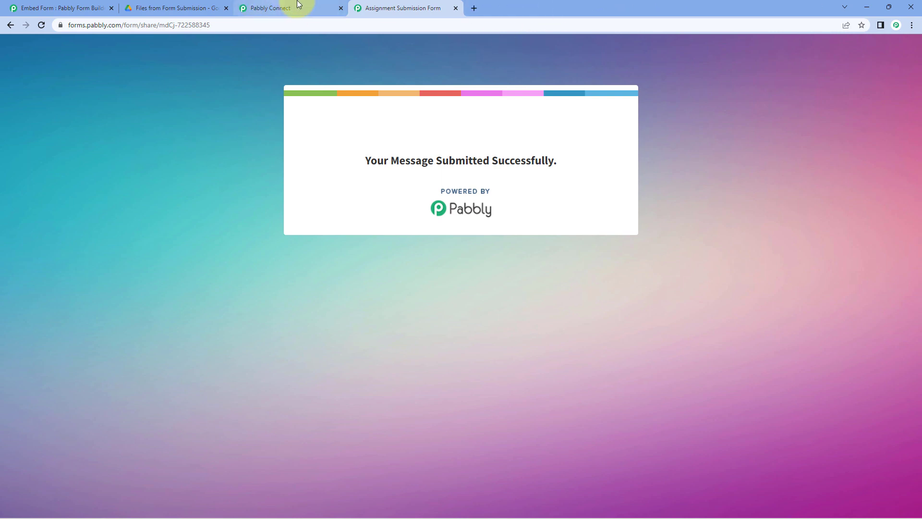
pyautogui.click(288, 8)
pyautogui.click(501, 101)
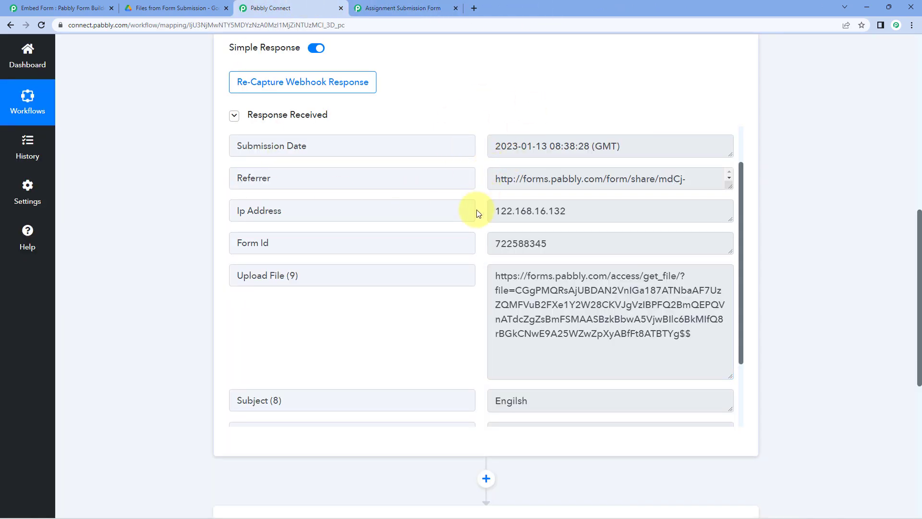
pyautogui.scroll(2, 478, 212)
pyautogui.scroll(-3, 478, 213)
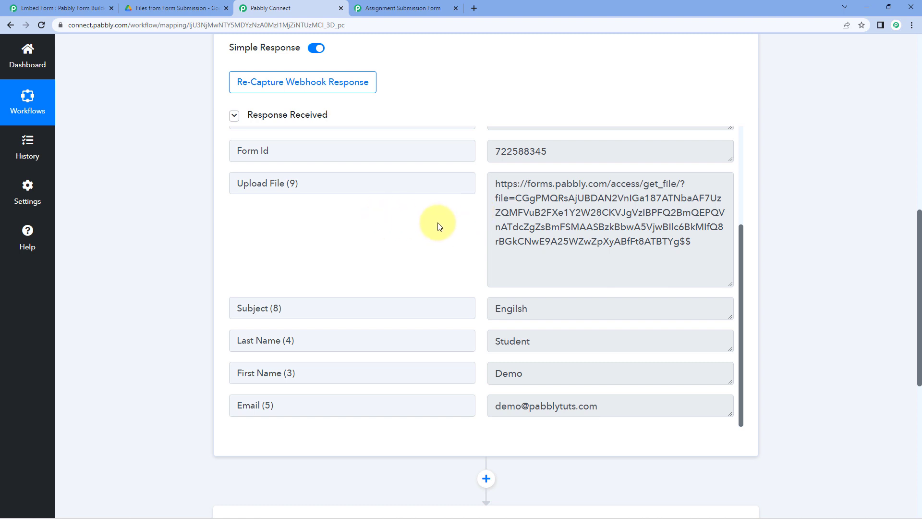
pyautogui.moveTo(694, 243); pyautogui.dragTo(485, 188)
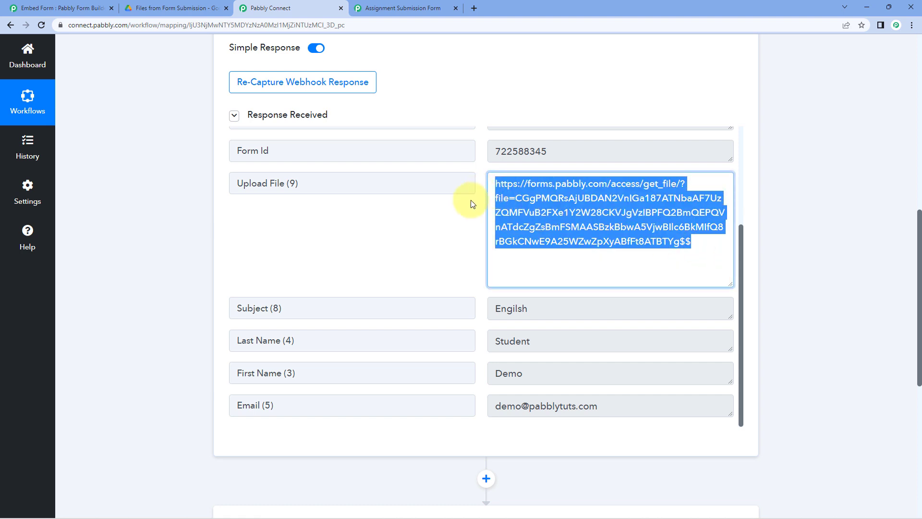
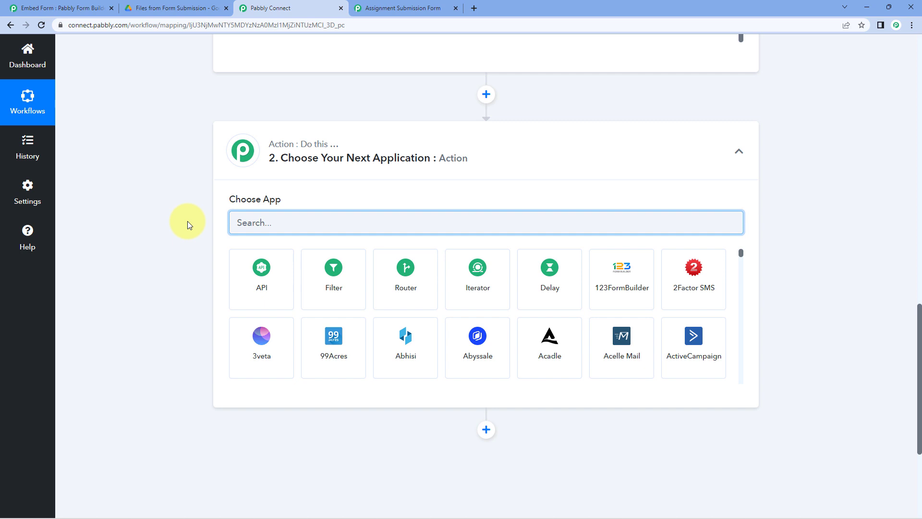
# Set the action step's app to Google Drive with the Upload a File event
pyautogui.write('Google Drive')
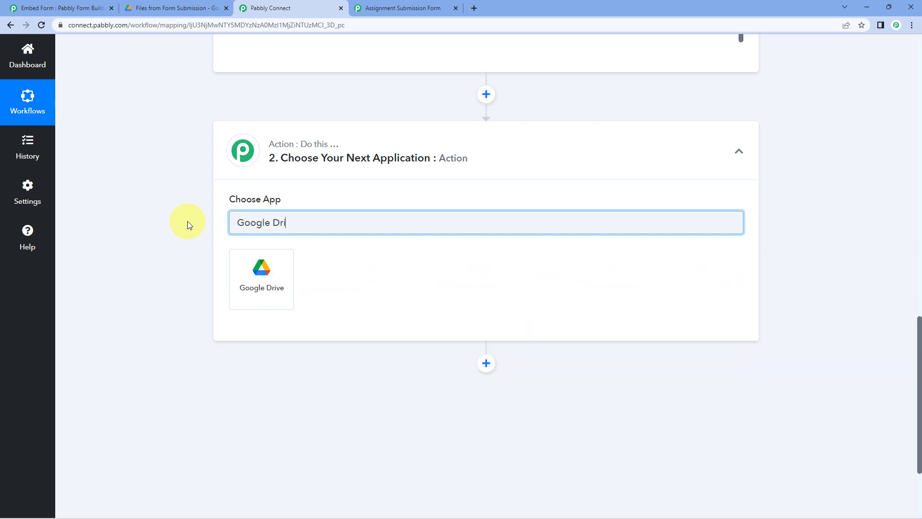
pyautogui.click(254, 266)
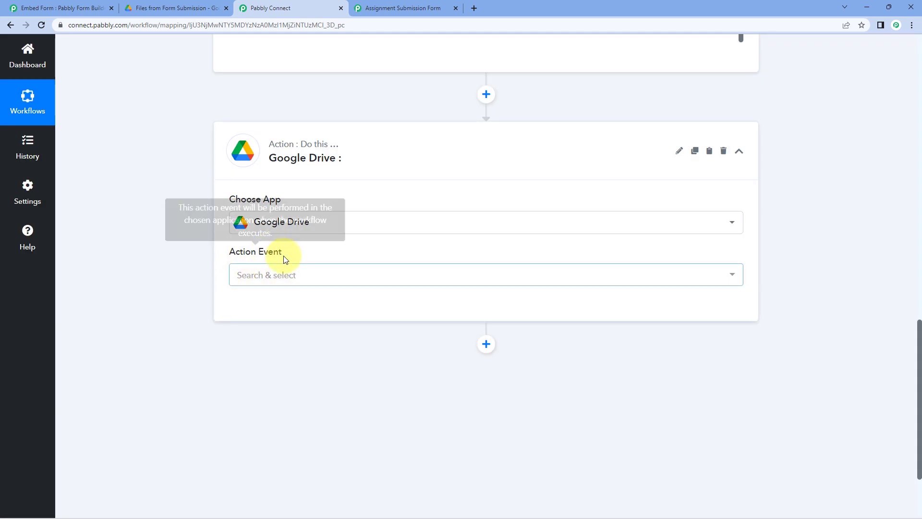
pyautogui.click(312, 277)
pyautogui.scroll(-2, 183, 269)
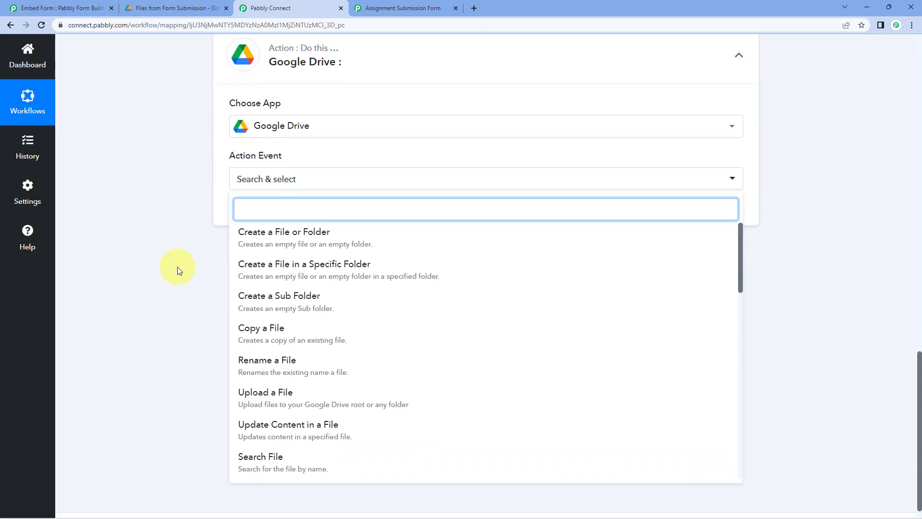
pyautogui.click(302, 393)
# Add a new Google Drive connection by signing in with Google and granting Drive access
pyautogui.click(274, 217)
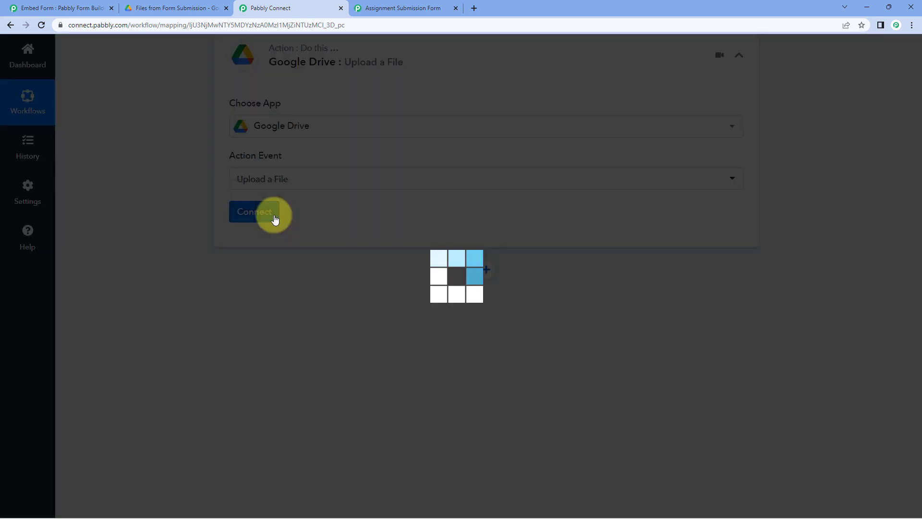
pyautogui.click(427, 161)
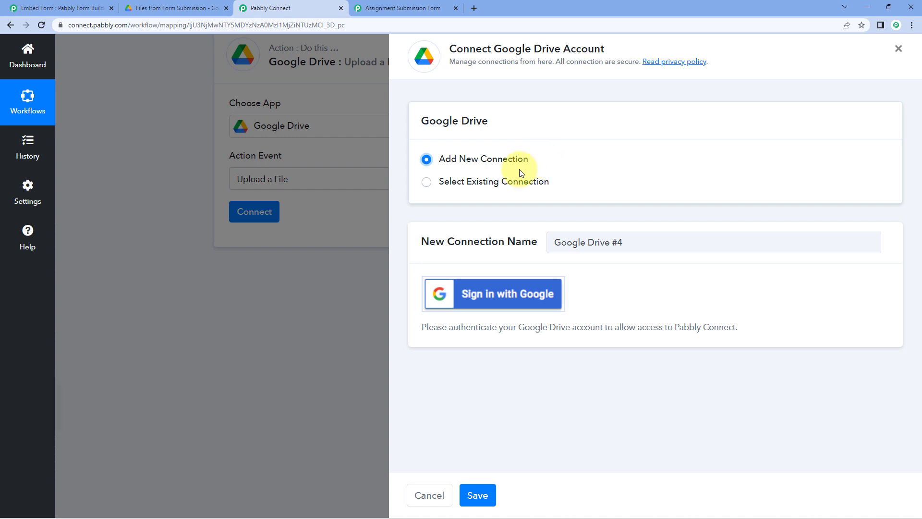
pyautogui.click(505, 293)
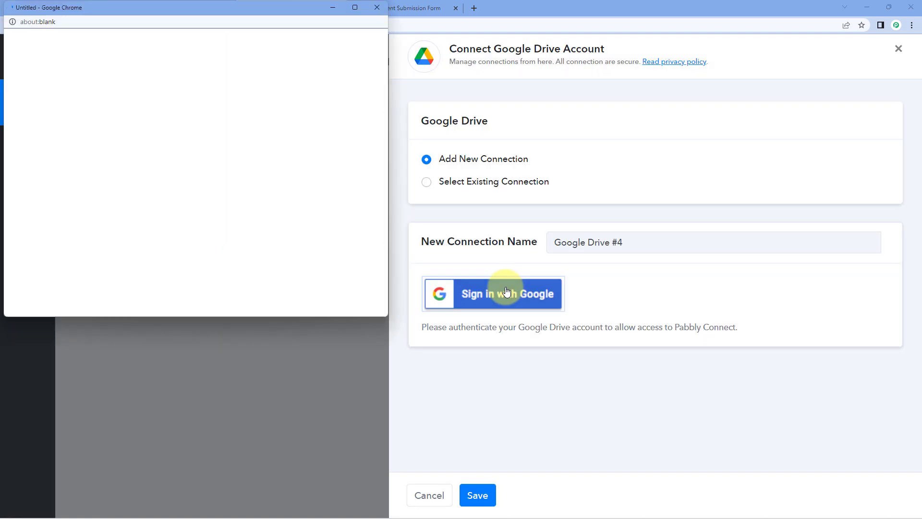
pyautogui.click(218, 192)
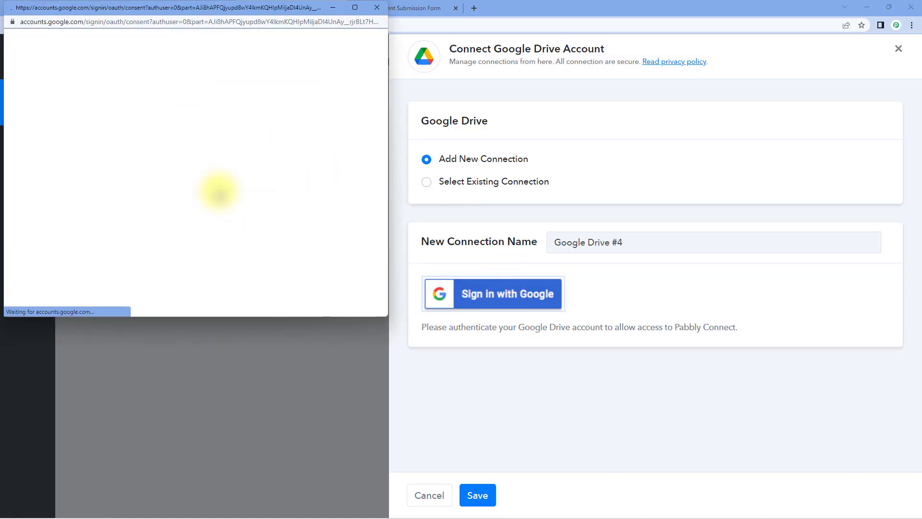
pyautogui.scroll(-5, 219, 192)
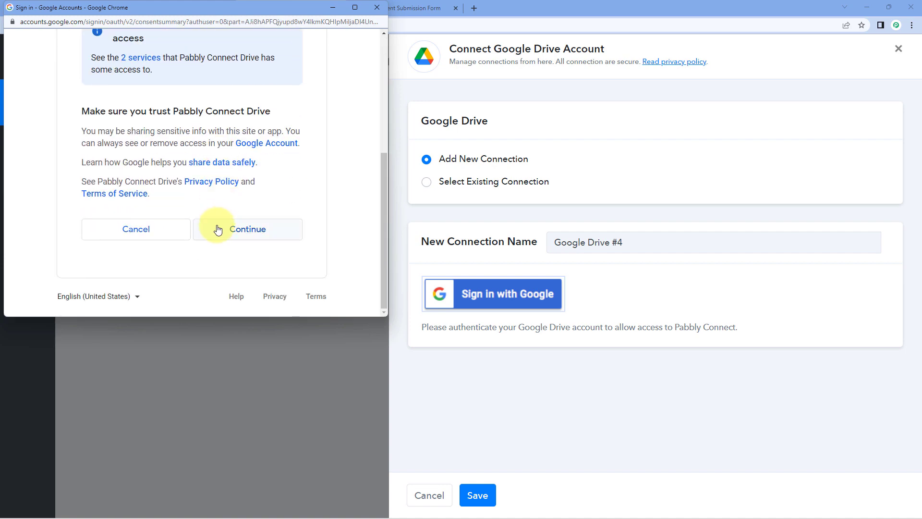
pyautogui.click(217, 226)
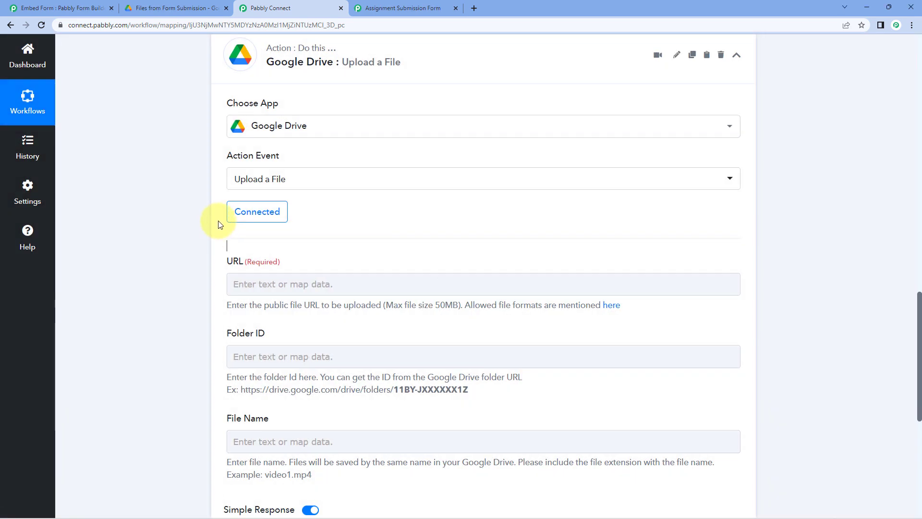
pyautogui.scroll(-1, 267, 249)
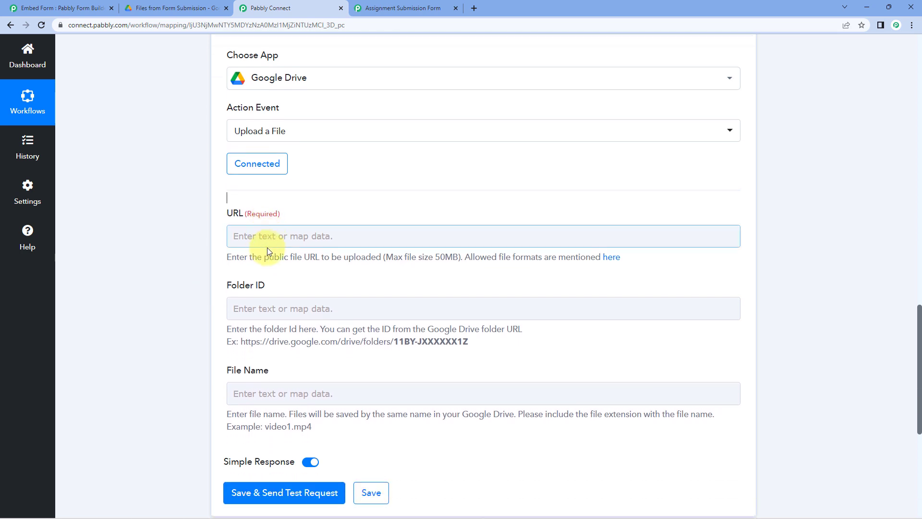
pyautogui.click(323, 230)
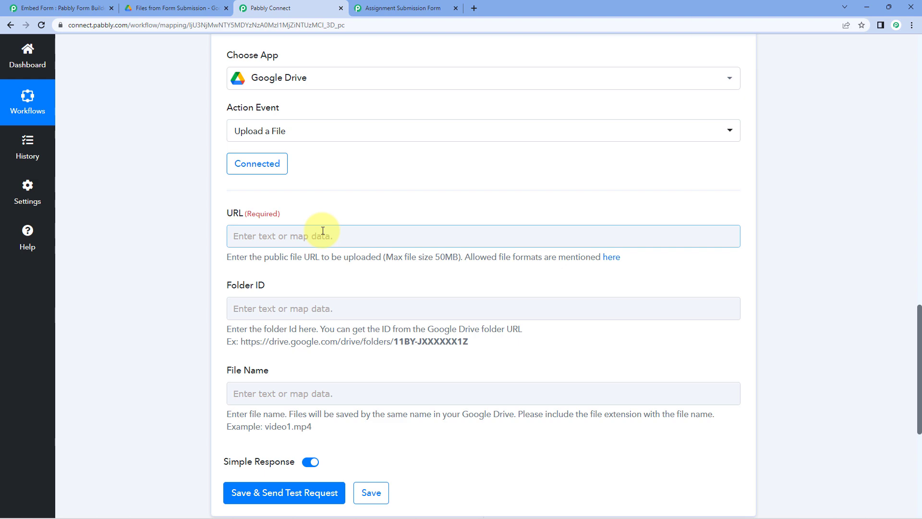
pyautogui.scroll(7, 469, 206)
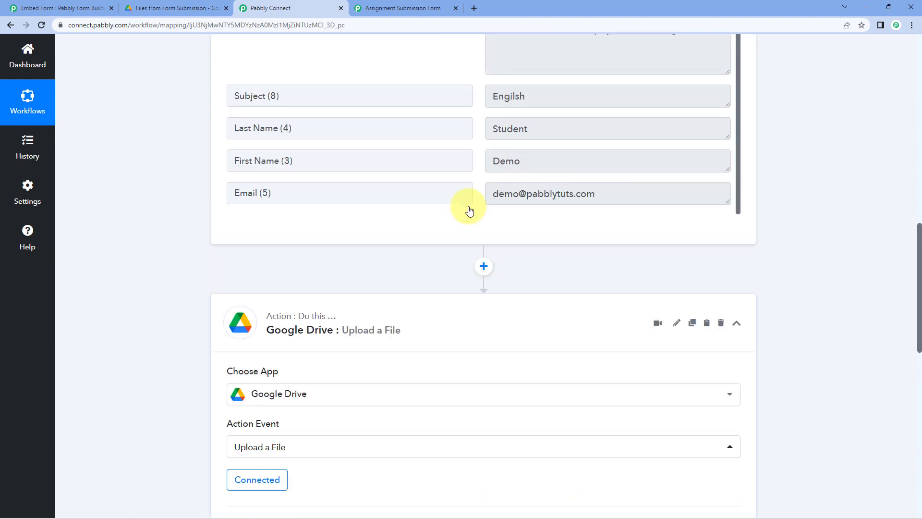
pyautogui.scroll(5, 470, 209)
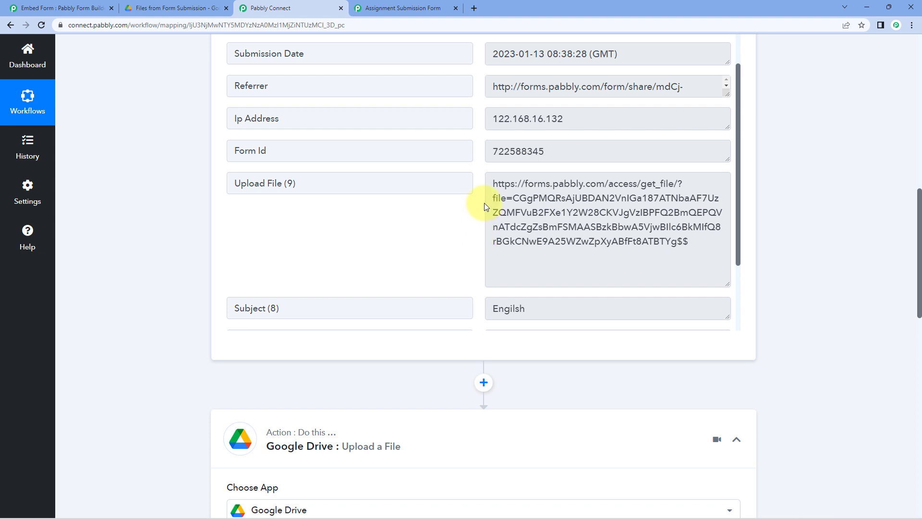
pyautogui.moveTo(494, 183); pyautogui.dragTo(705, 253)
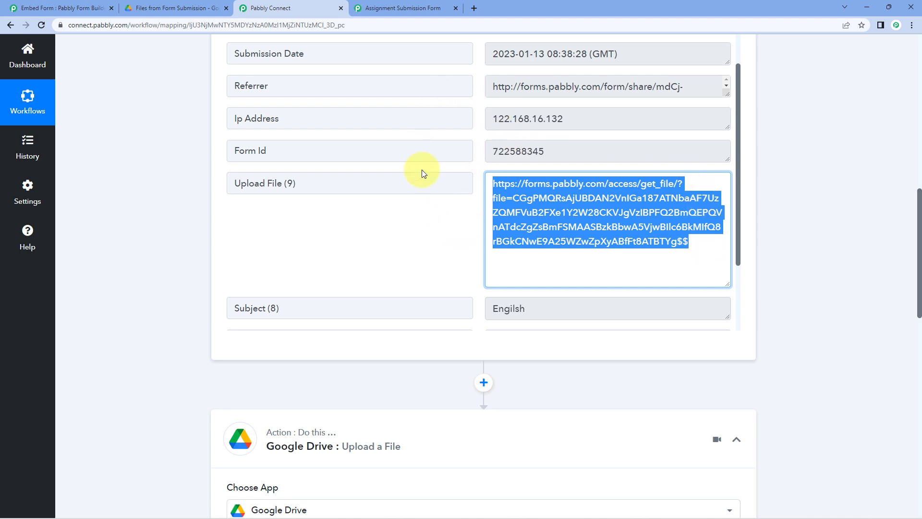
pyautogui.moveTo(494, 184); pyautogui.dragTo(715, 255)
pyautogui.scroll(-5, 179, 234)
pyautogui.scroll(-4, 179, 234)
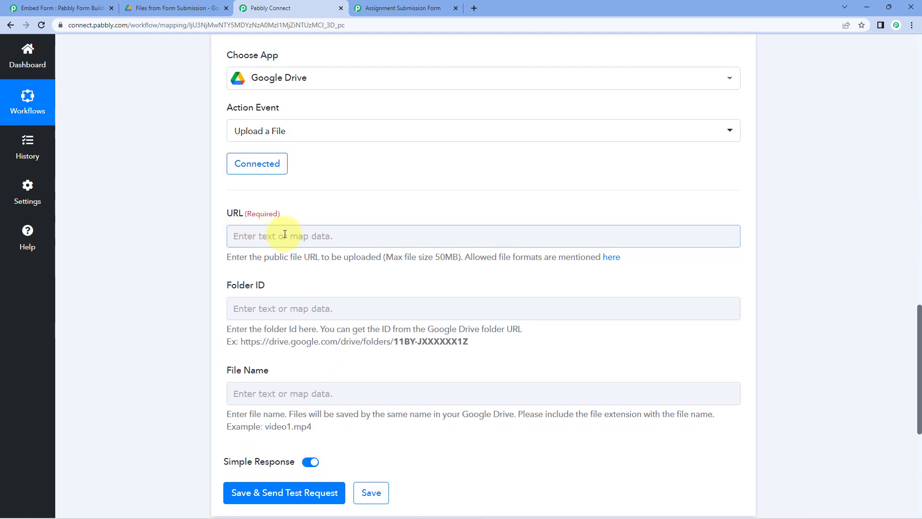
pyautogui.scroll(-1, 172, 235)
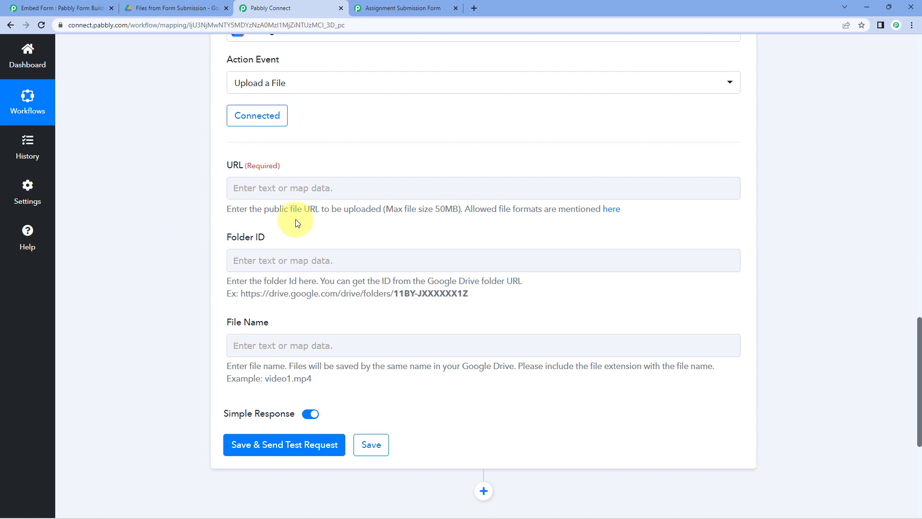
# Map the form submission's Upload File (9) value into the URL field, then open the Drive folder
pyautogui.click(278, 190)
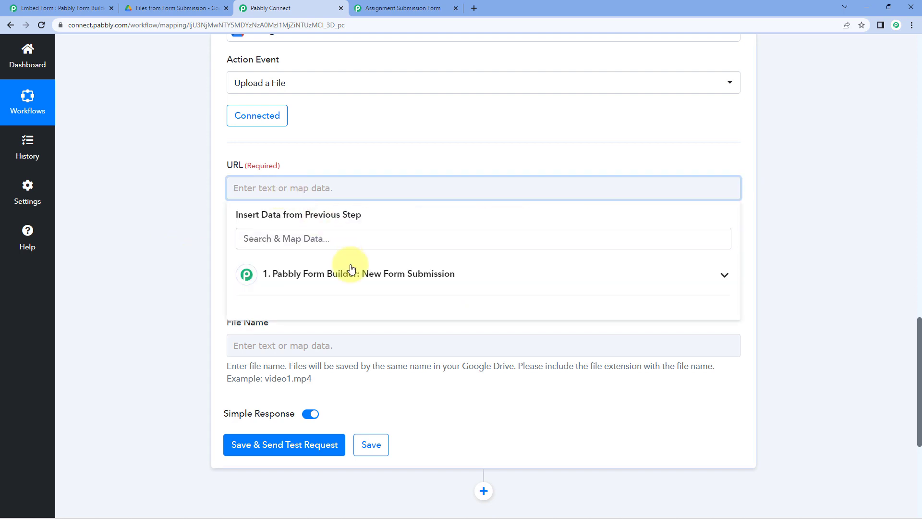
pyautogui.click(354, 275)
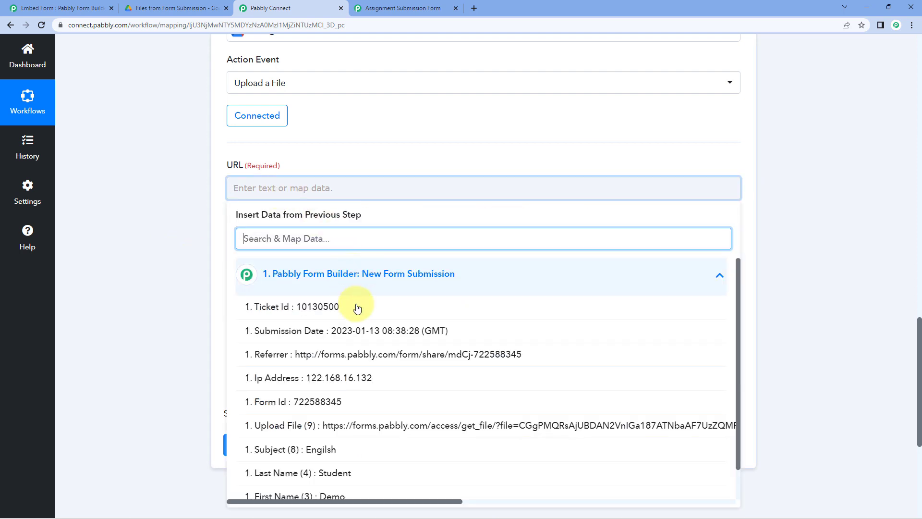
pyautogui.scroll(-1, 358, 309)
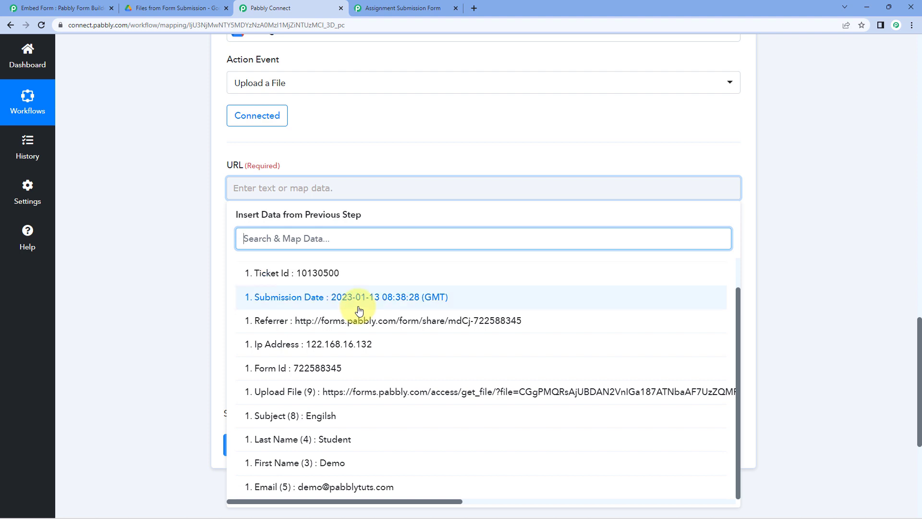
pyautogui.click(290, 393)
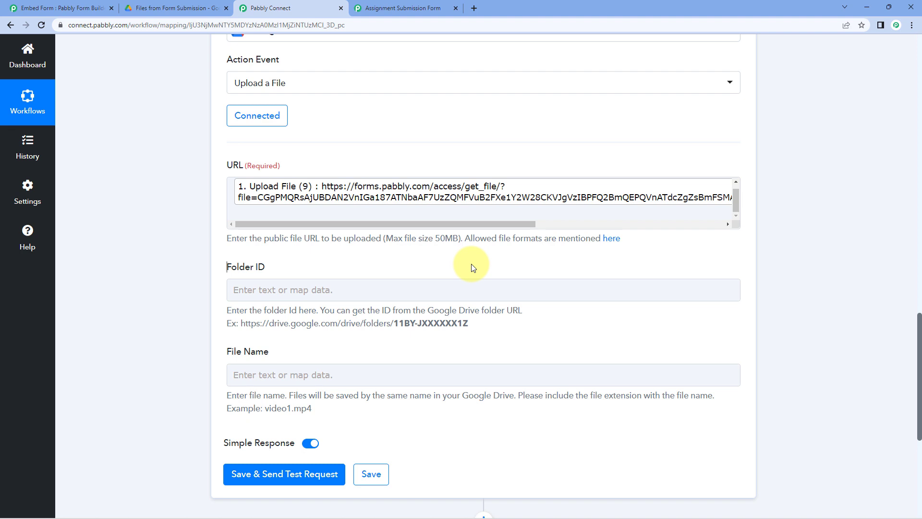
pyautogui.click(179, 8)
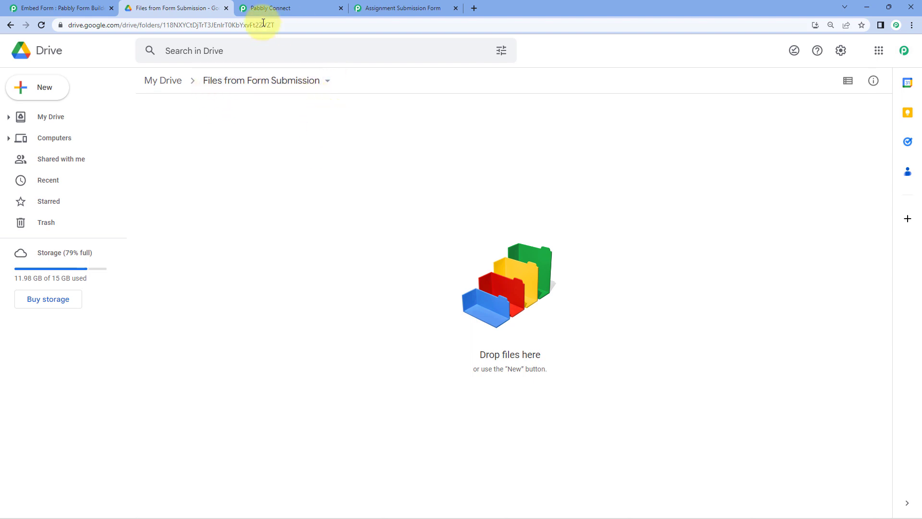
# Copy the folder ID from the Drive address bar and paste it into Folder ID
pyautogui.doubleClick(240, 25)
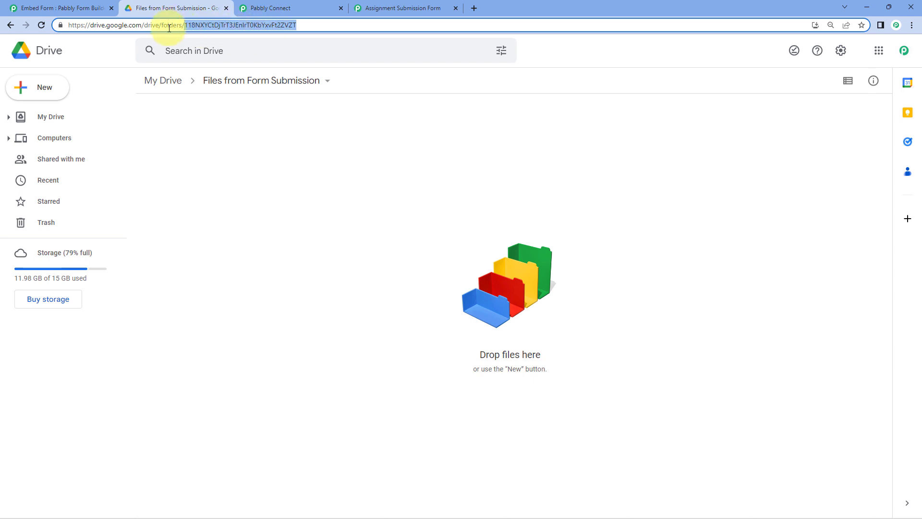
pyautogui.rightClick(273, 24)
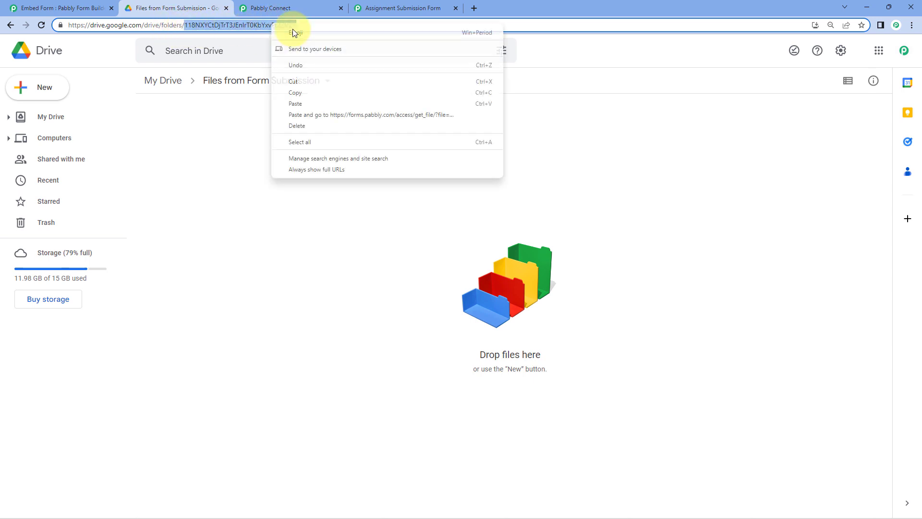
pyautogui.click(307, 90)
pyautogui.click(290, 8)
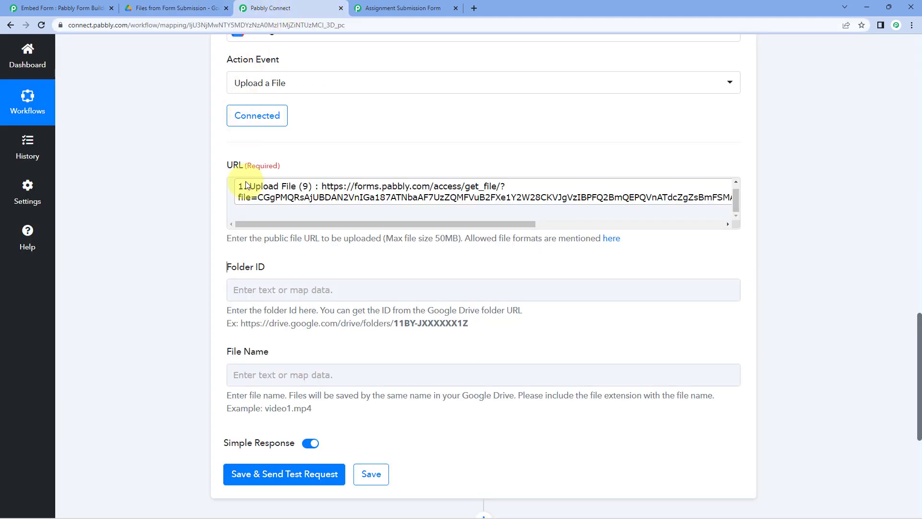
pyautogui.click(235, 289)
pyautogui.rightClick(261, 289)
pyautogui.click(289, 365)
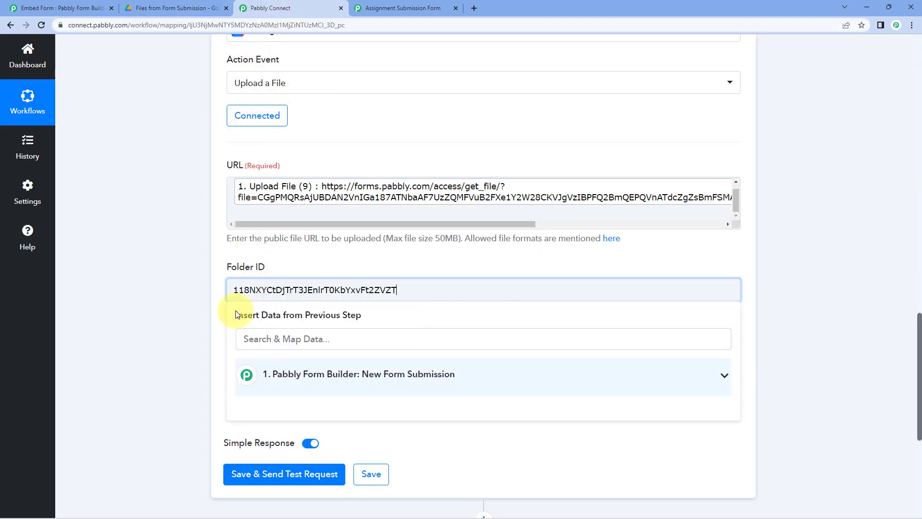
pyautogui.click(153, 222)
pyautogui.click(149, 6)
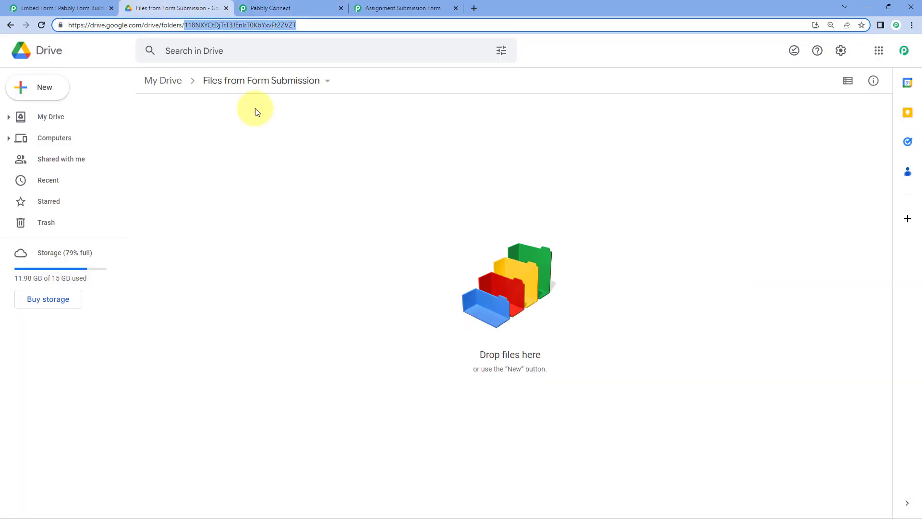
pyautogui.click(272, 119)
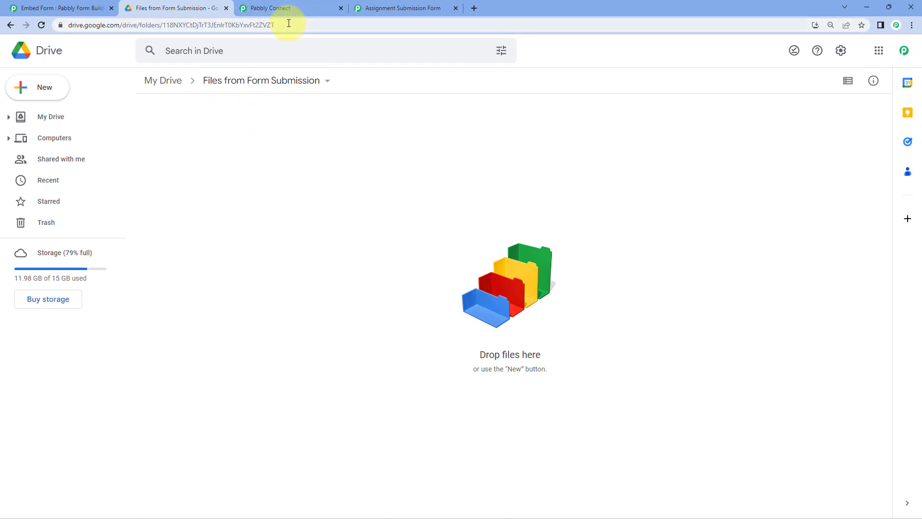
pyautogui.click(281, 2)
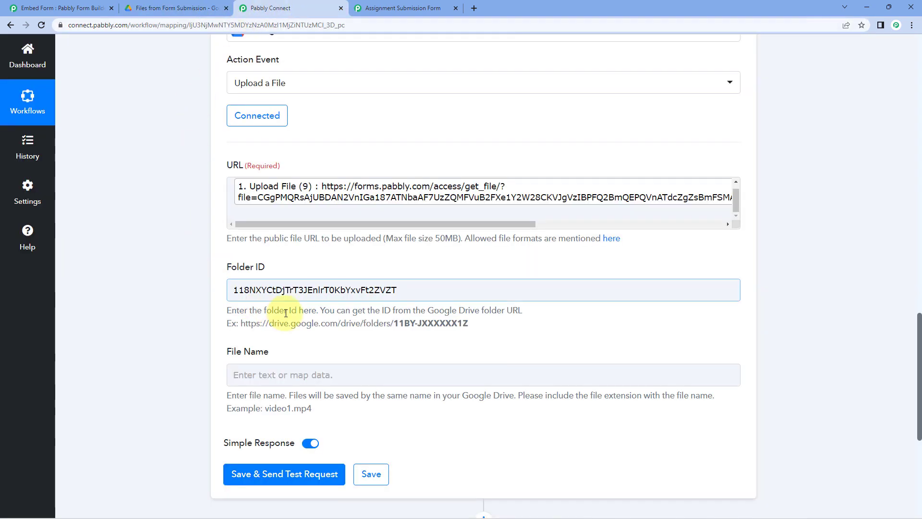
# Review the test submission's first name, last name and subject values
pyautogui.click(181, 265)
pyautogui.scroll(-2, 180, 266)
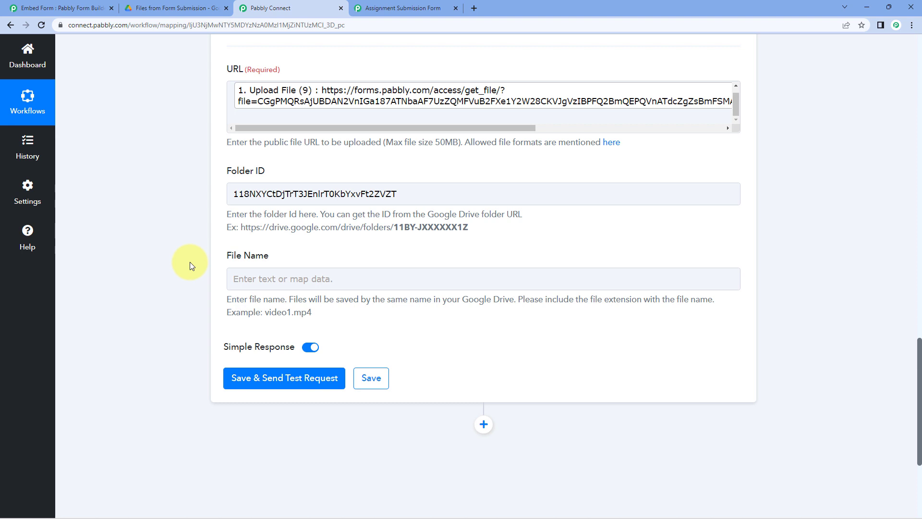
pyautogui.scroll(-1, 192, 260)
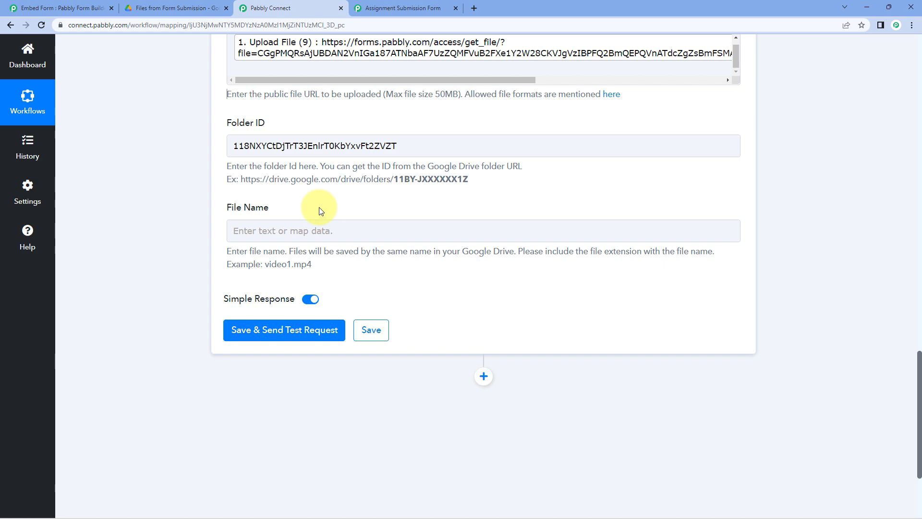
pyautogui.scroll(12, 321, 212)
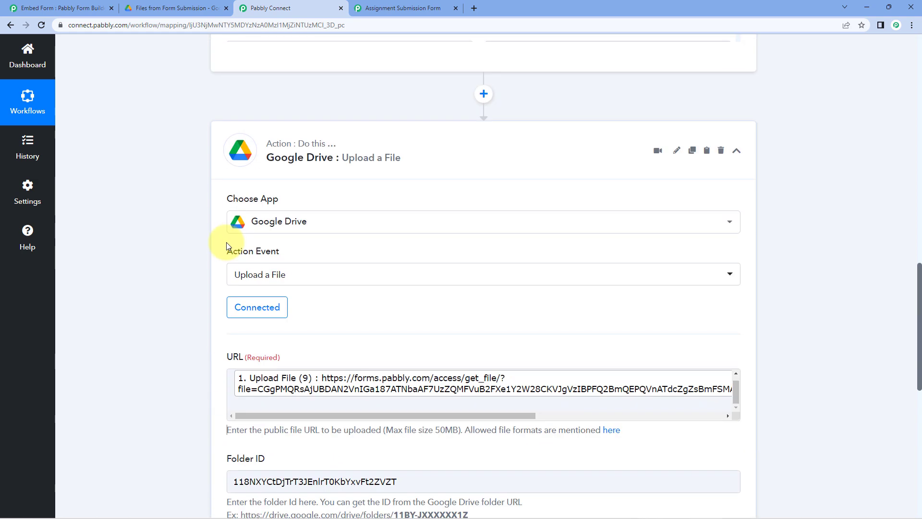
pyautogui.scroll(1, 466, 203)
pyautogui.scroll(-3, 457, 201)
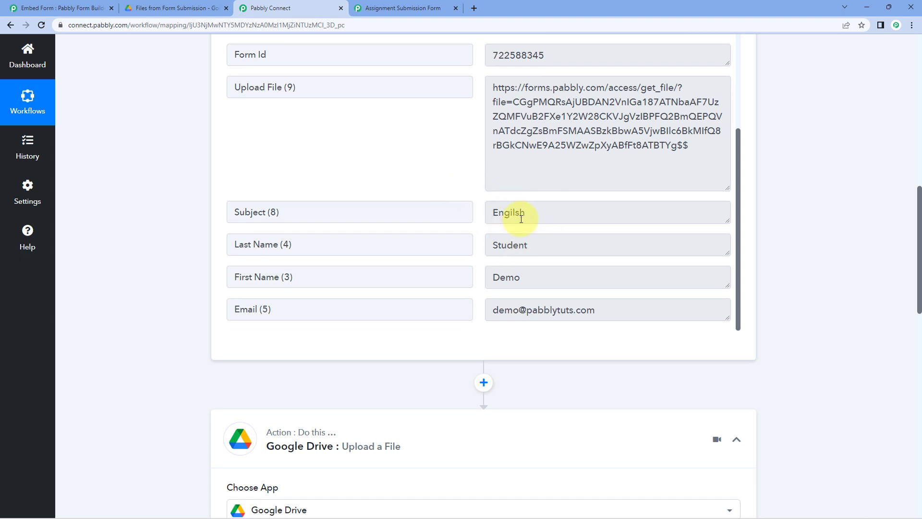
pyautogui.doubleClick(500, 277)
pyautogui.doubleClick(495, 244)
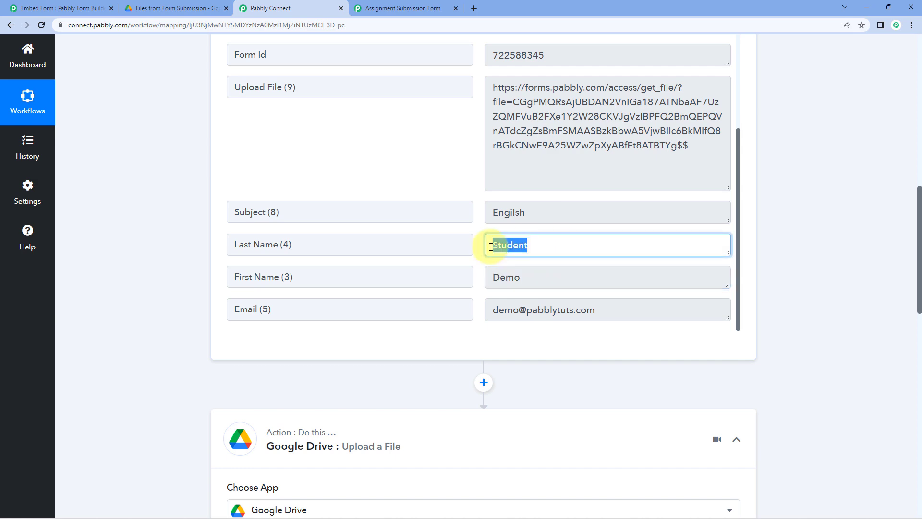
pyautogui.click(484, 231)
pyautogui.doubleClick(494, 214)
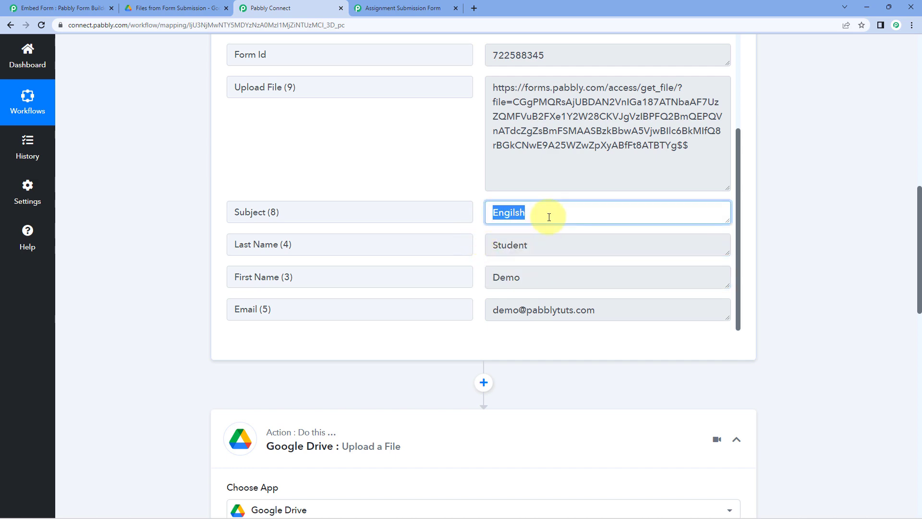
pyautogui.click(550, 212)
pyautogui.scroll(-1, 189, 268)
pyautogui.scroll(-10, 188, 267)
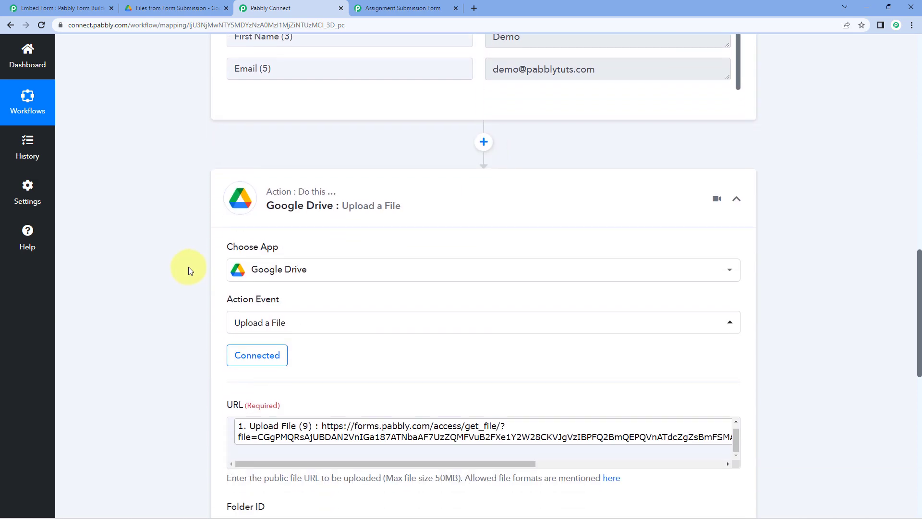
# Build the File Name from First Name, Last Name, a dash and Subject
pyautogui.click(266, 279)
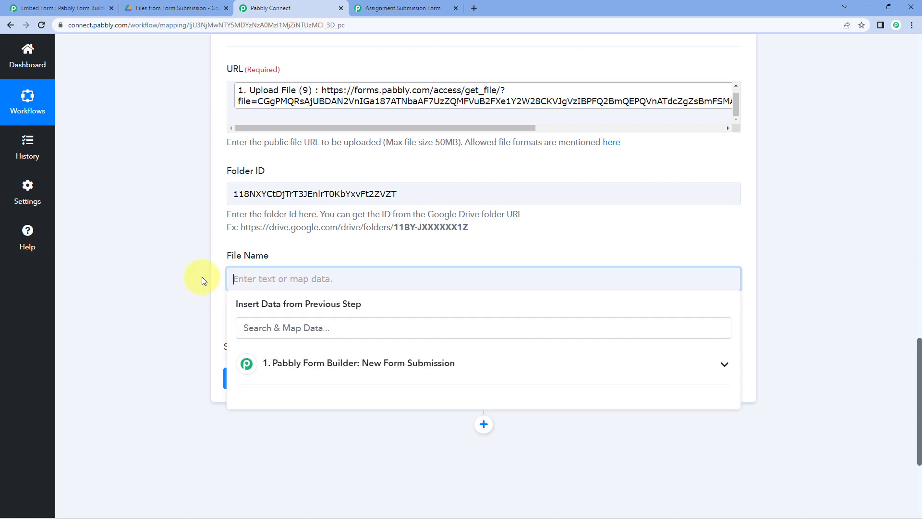
pyautogui.scroll(-1, 202, 276)
pyautogui.click(312, 322)
pyautogui.scroll(-1, 329, 392)
pyautogui.scroll(-1, 330, 391)
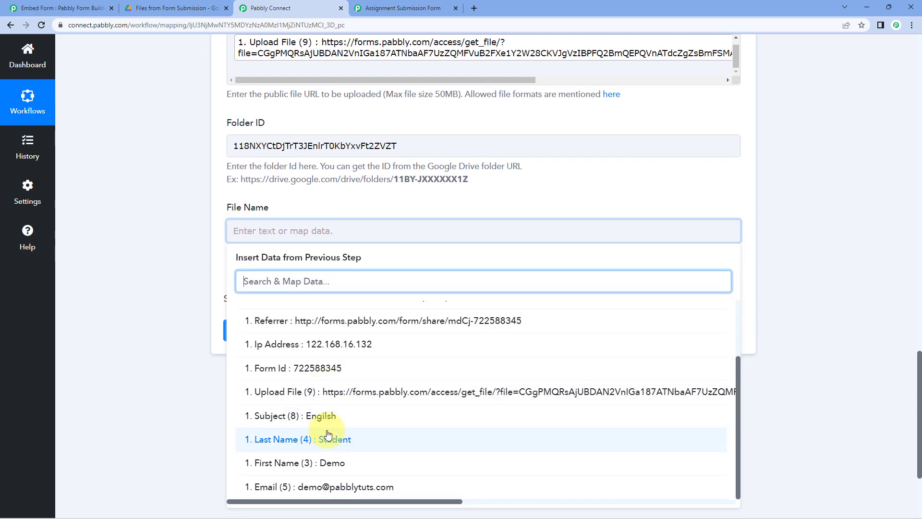
pyautogui.click(319, 461)
pyautogui.click(324, 322)
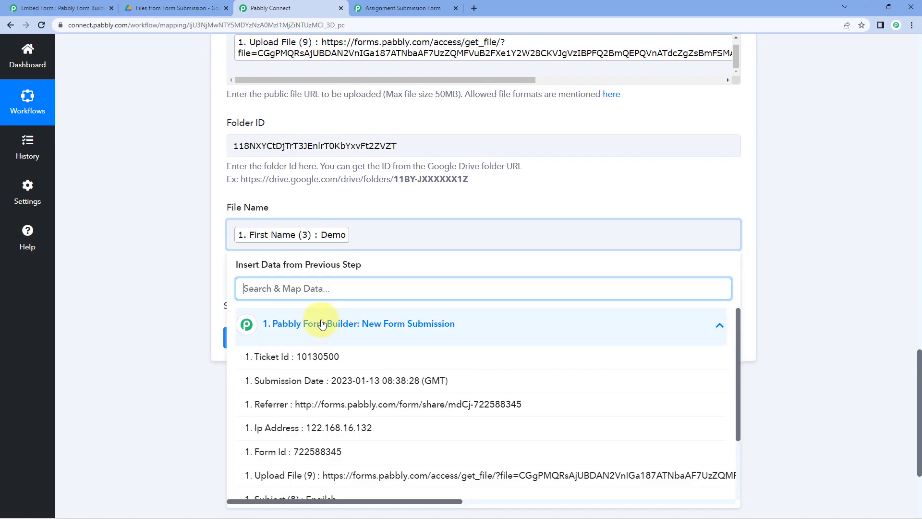
pyautogui.scroll(-1, 341, 445)
pyautogui.click(344, 447)
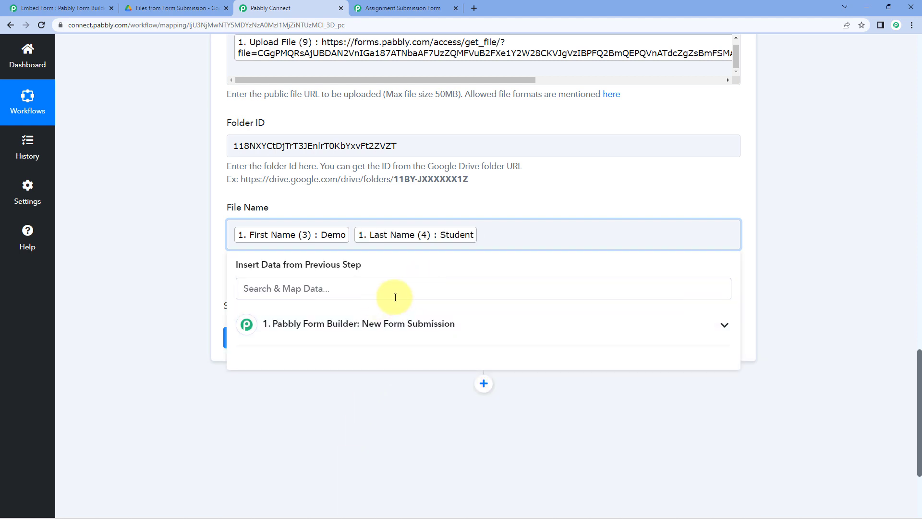
pyautogui.write('-')
pyautogui.click(370, 333)
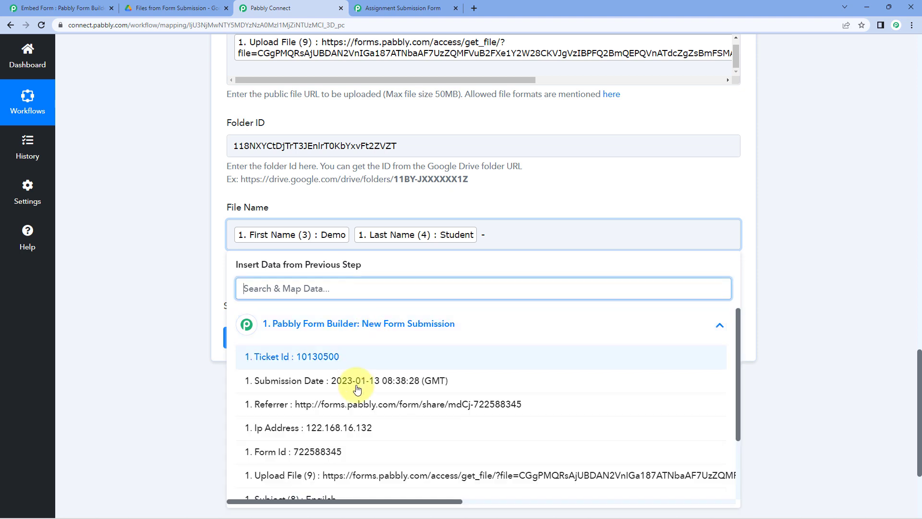
pyautogui.scroll(-2, 364, 414)
pyautogui.click(390, 417)
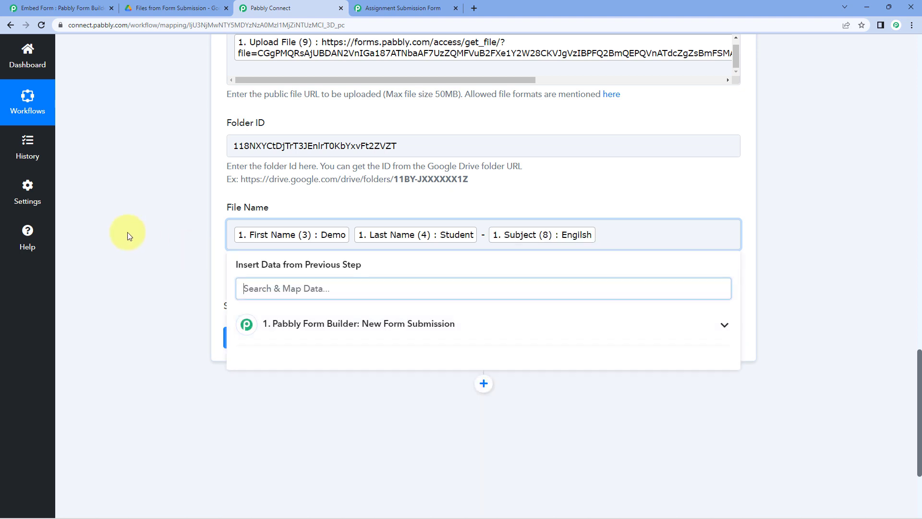
pyautogui.click(128, 233)
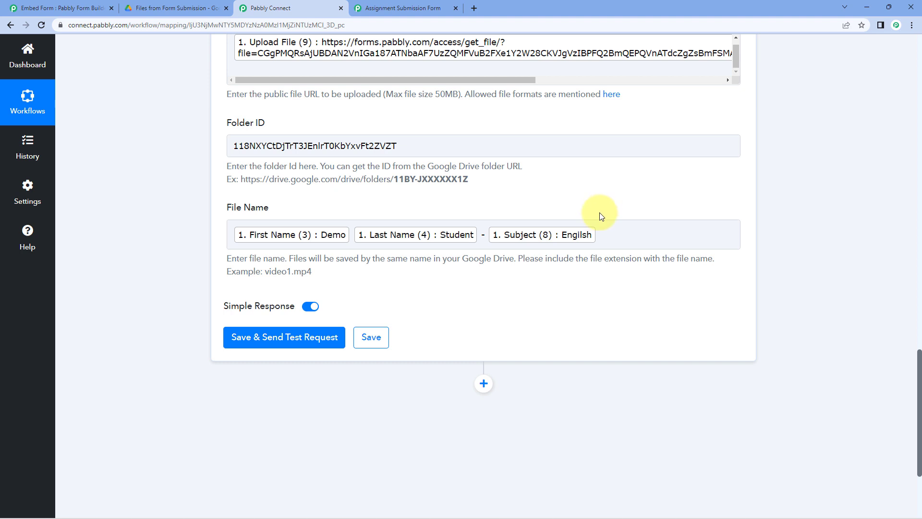
# Append '.pdf' after the Subject tag in the file name
pyautogui.click(613, 234)
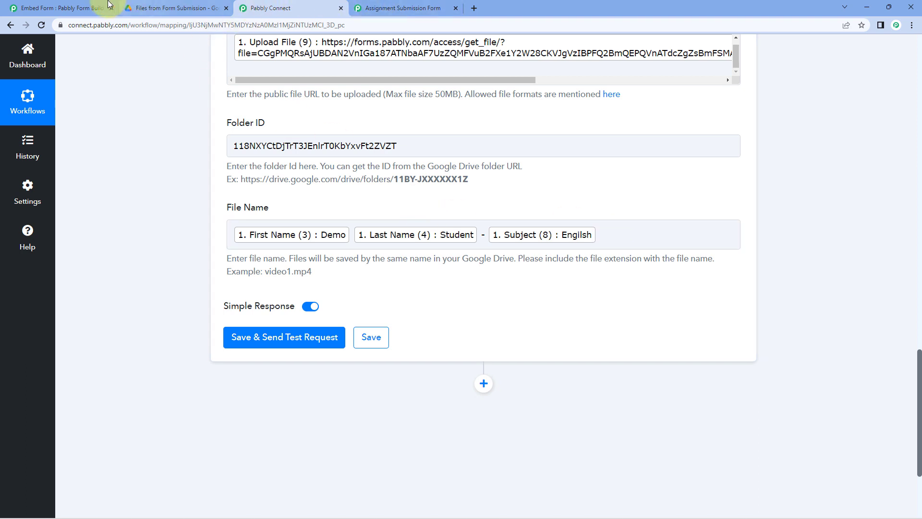
pyautogui.click(62, 8)
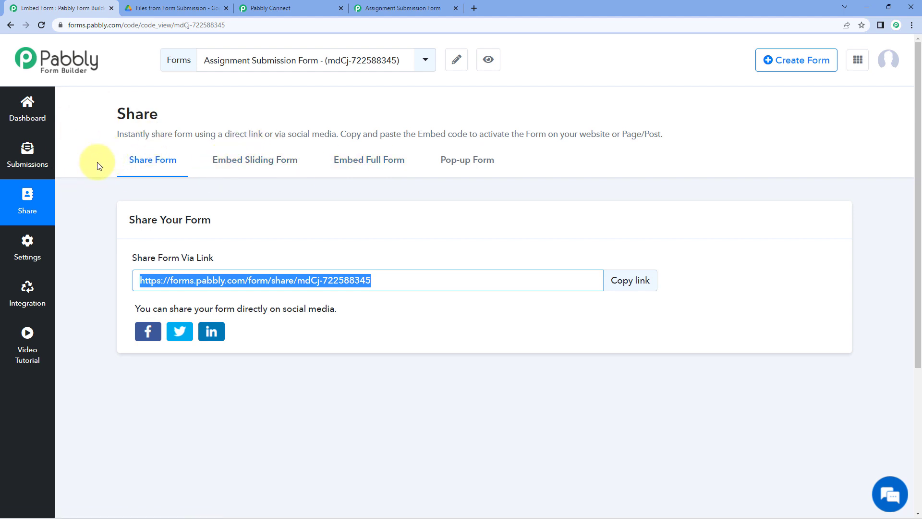
pyautogui.click(299, 6)
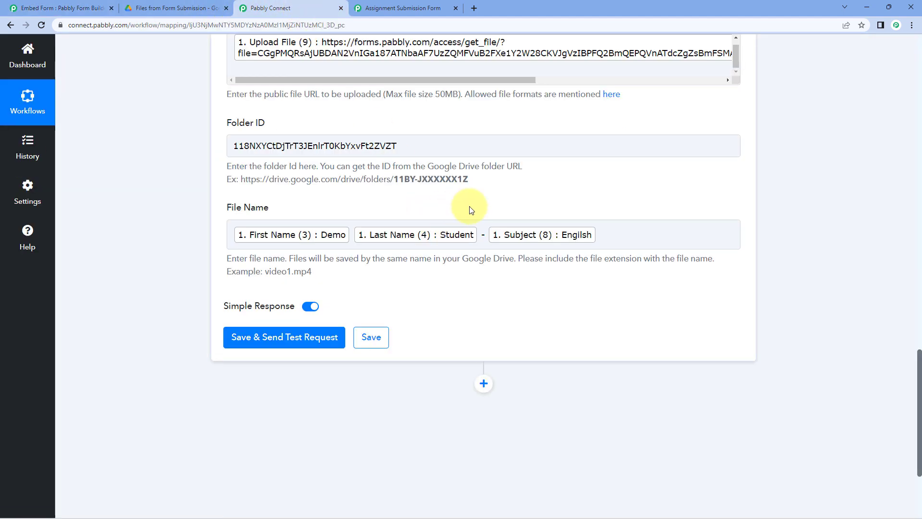
pyautogui.click(614, 233)
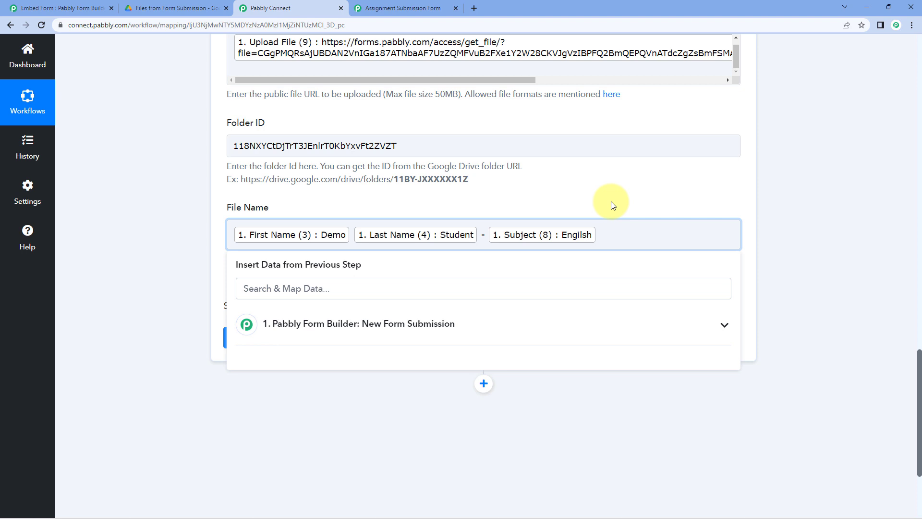
pyautogui.write('.pdf')
pyautogui.click(613, 205)
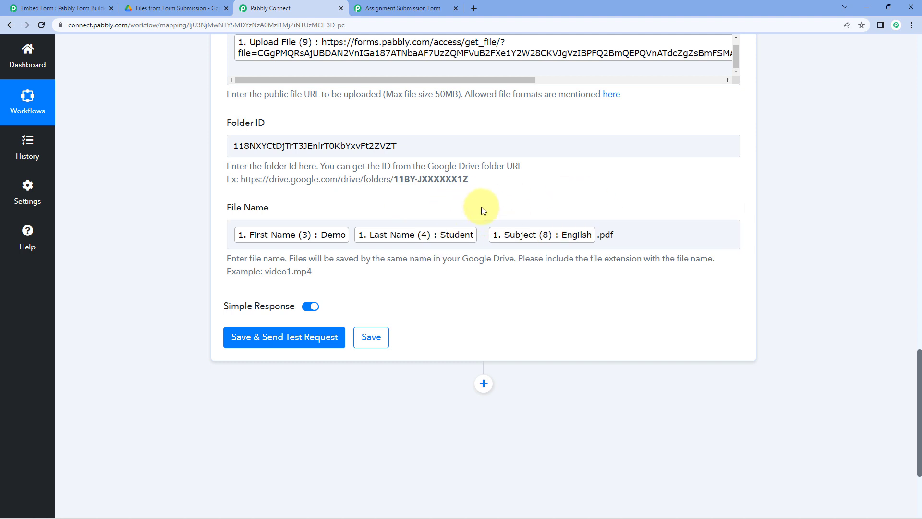
# Save and send a test request, then review the response and the Folder ID value
pyautogui.click(319, 336)
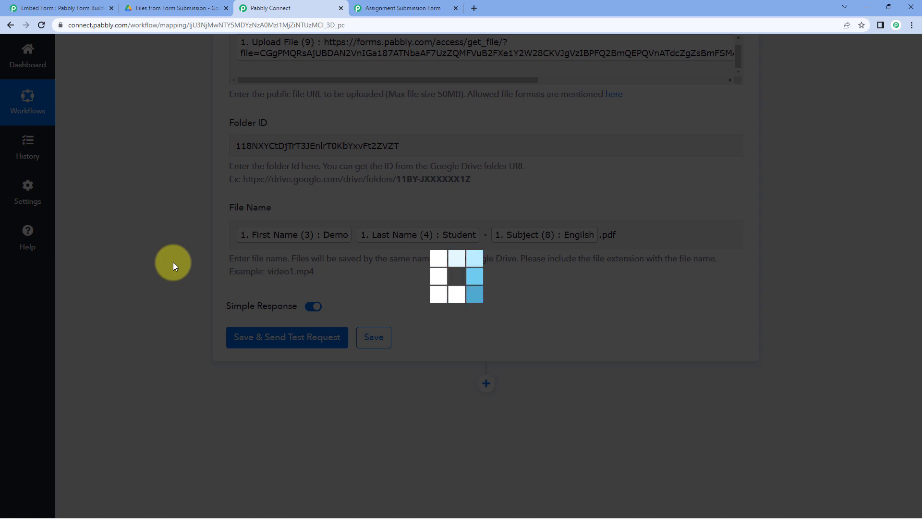
pyautogui.scroll(-3, 200, 301)
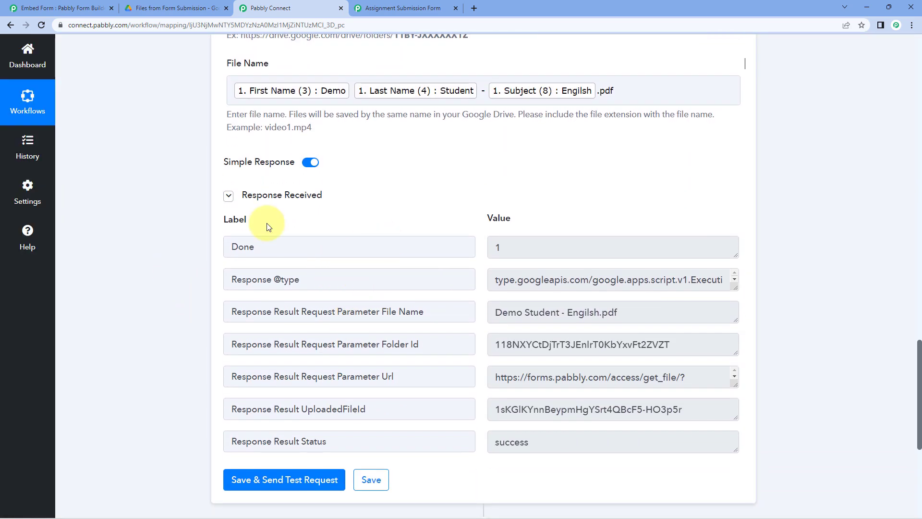
pyautogui.scroll(-3, 487, 275)
pyautogui.scroll(3, 488, 274)
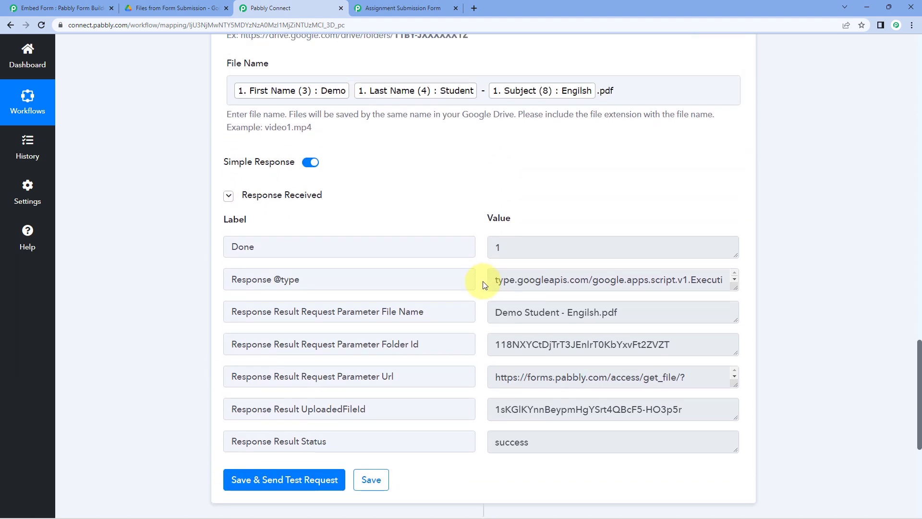
pyautogui.scroll(5, 483, 284)
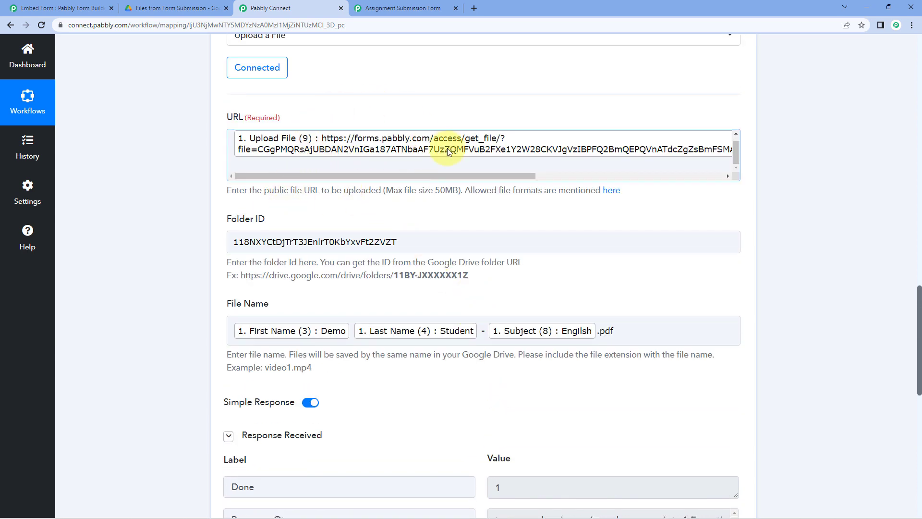
pyautogui.scroll(10, 576, 114)
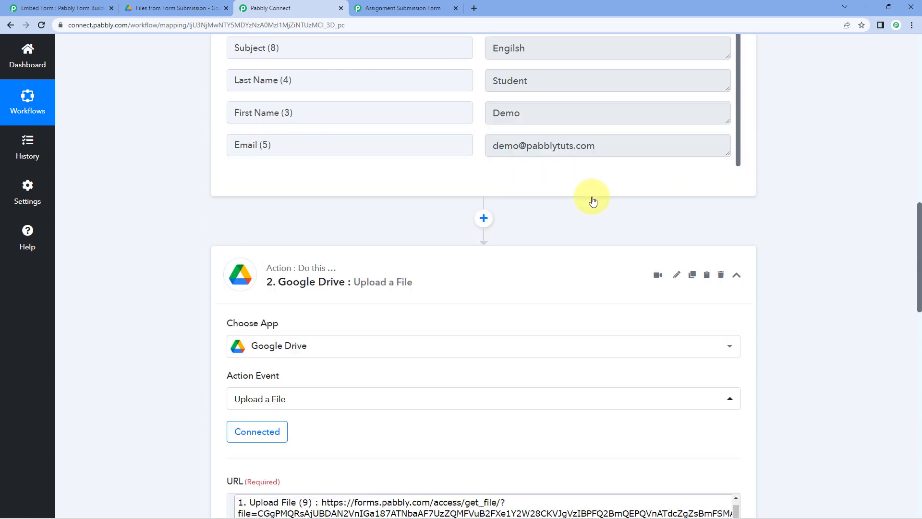
pyautogui.scroll(4, 476, 212)
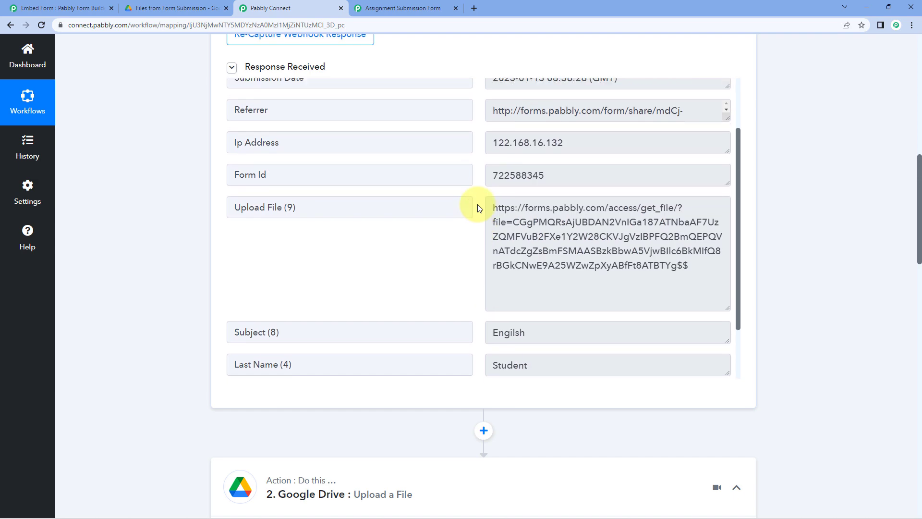
pyautogui.scroll(-8, 475, 209)
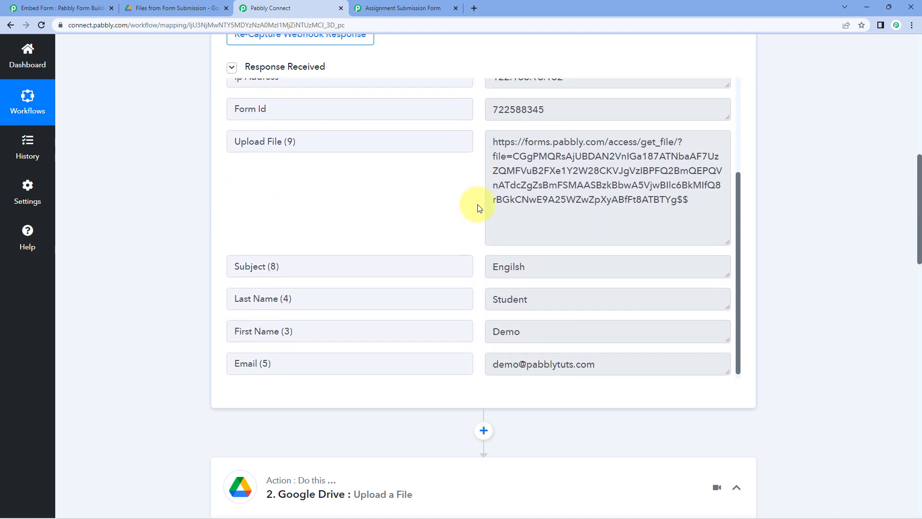
pyautogui.scroll(-4, 473, 211)
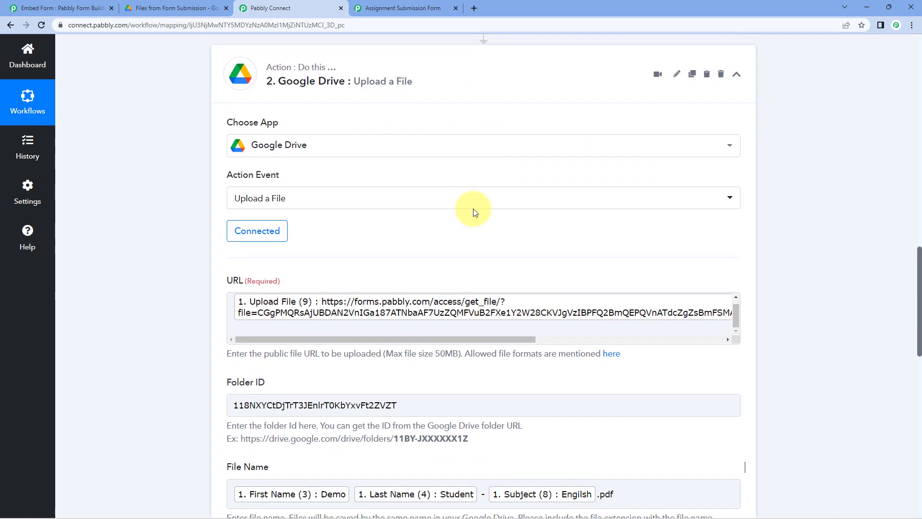
pyautogui.scroll(-2, 297, 242)
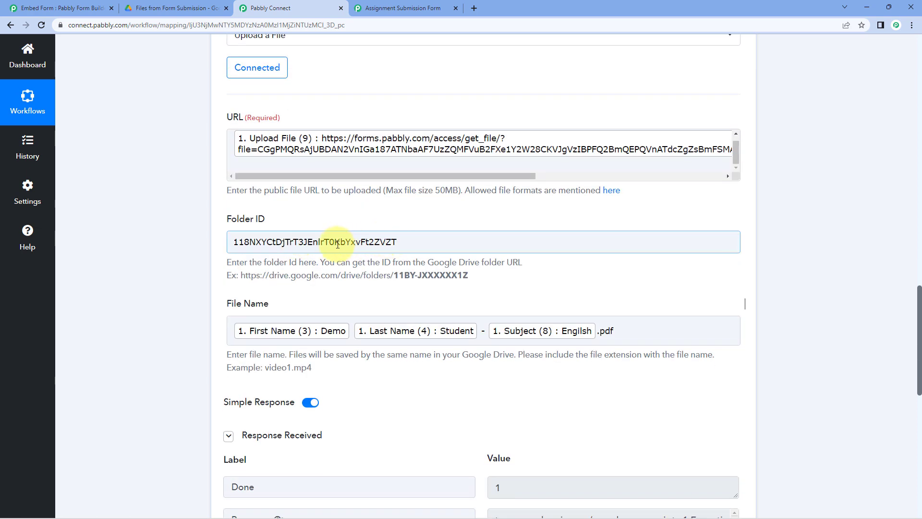
pyautogui.moveTo(404, 242); pyautogui.dragTo(233, 241)
pyautogui.click(223, 263)
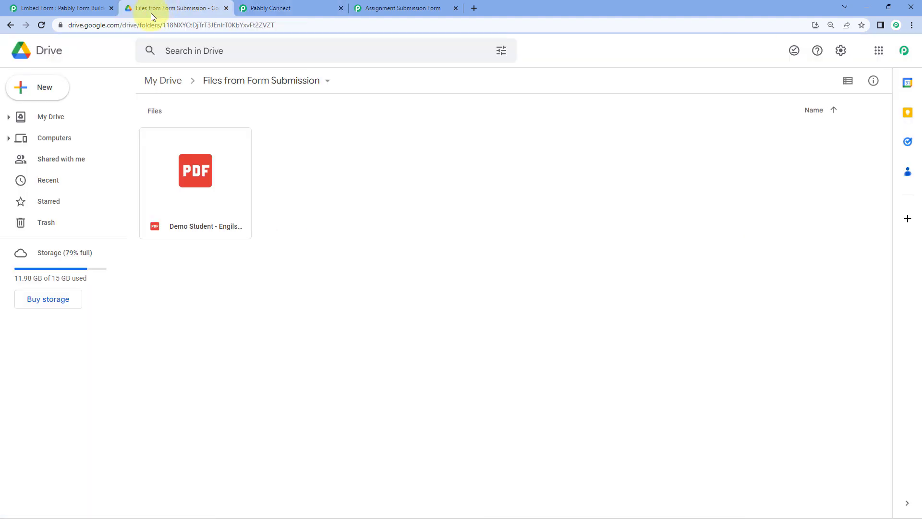
# Preview the uploaded Demo Student - English.pdf in Drive, then return to Pabbly Connect
pyautogui.click(164, 9)
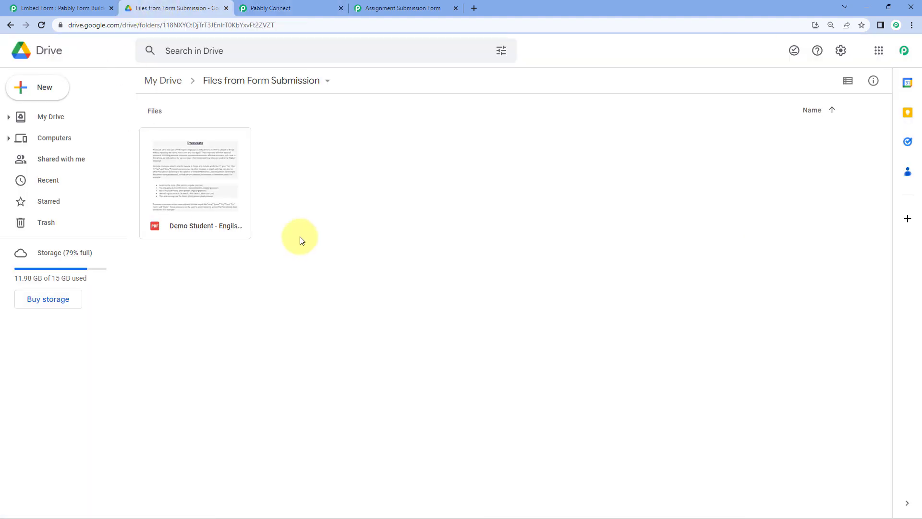
pyautogui.doubleClick(212, 183)
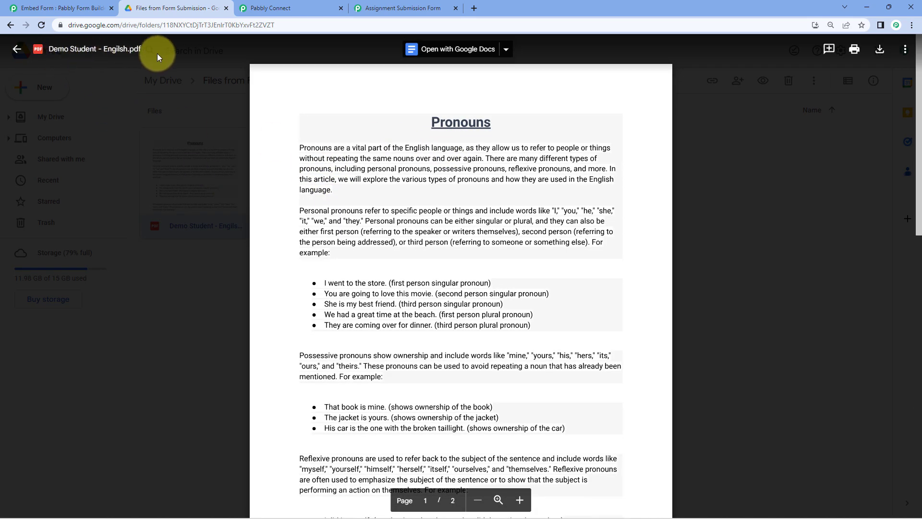
pyautogui.click(25, 52)
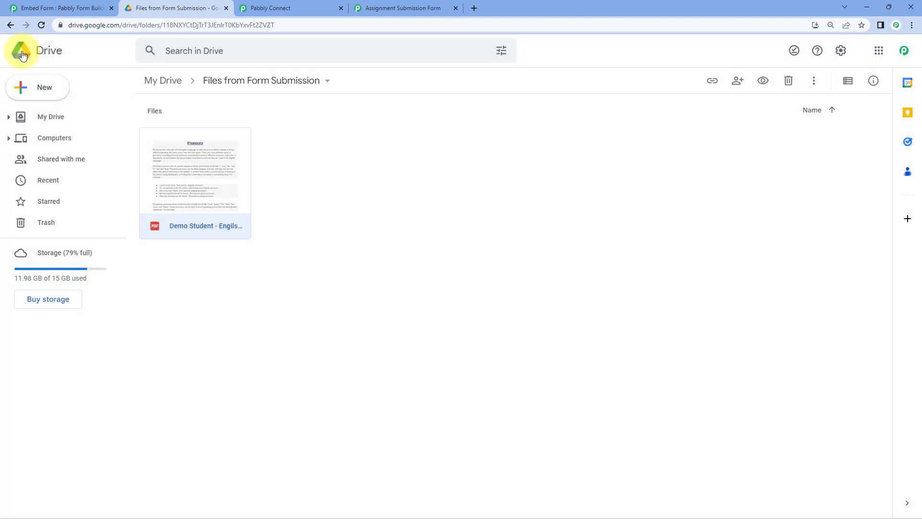
pyautogui.click(315, 3)
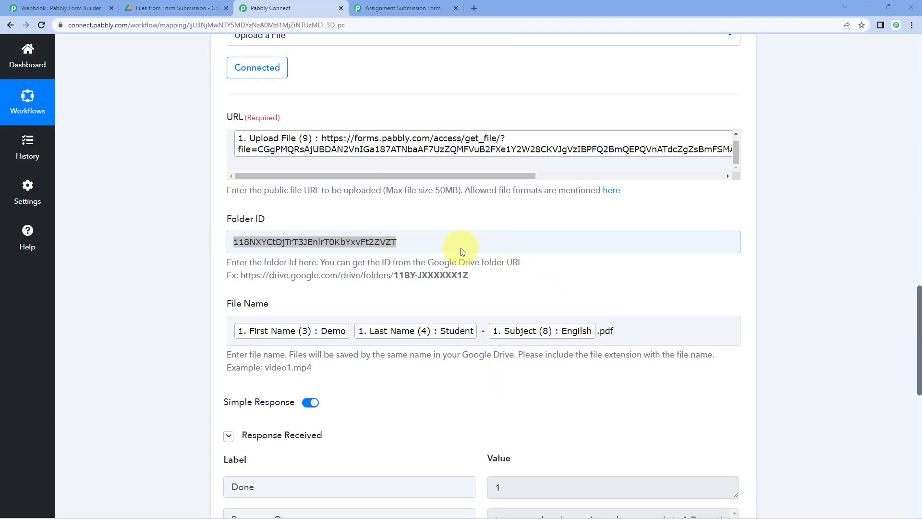
# Inspect the Folder ID value, then switch to the Assignment Submission Form page
pyautogui.doubleClick(268, 241)
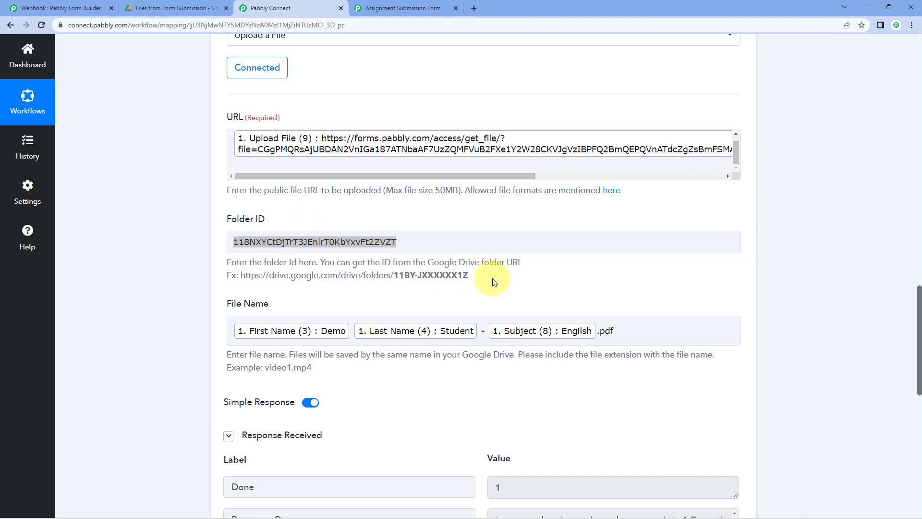
pyautogui.click(470, 242)
pyautogui.click(477, 219)
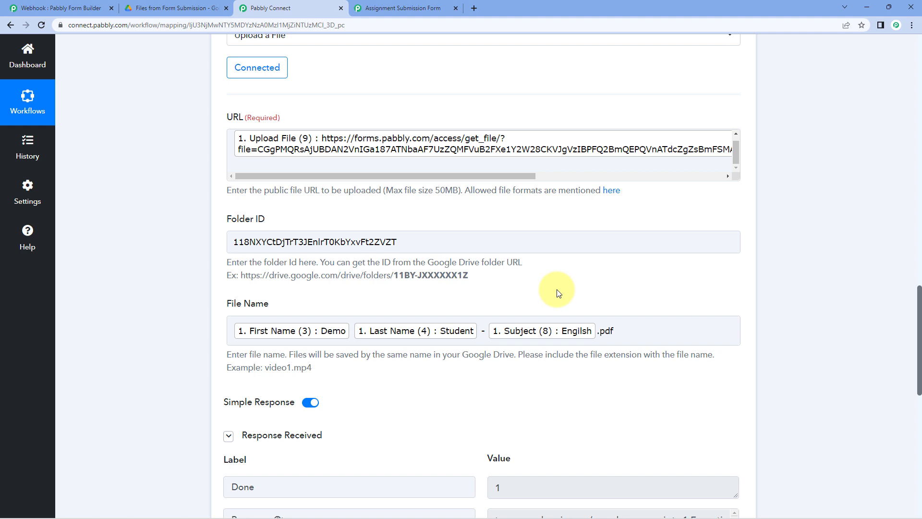
pyautogui.click(404, 8)
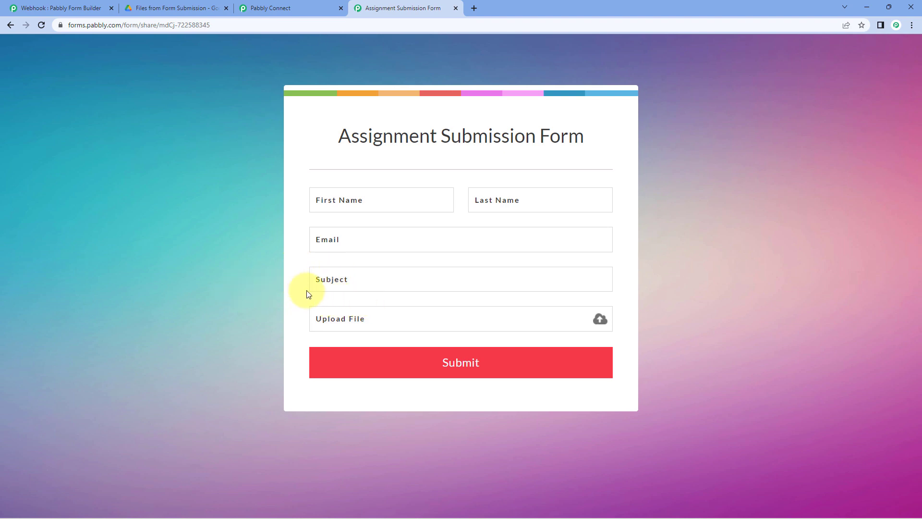
# Collapse the Google Drive Upload a File action and the New Form Submission trigger
pyautogui.click(313, 3)
pyautogui.scroll(-1, 571, 275)
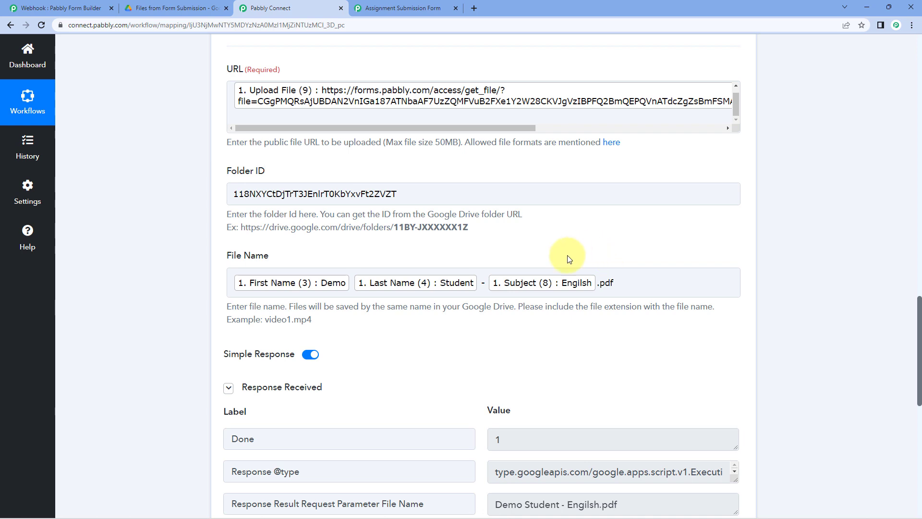
pyautogui.scroll(7, 647, 226)
pyautogui.click(740, 196)
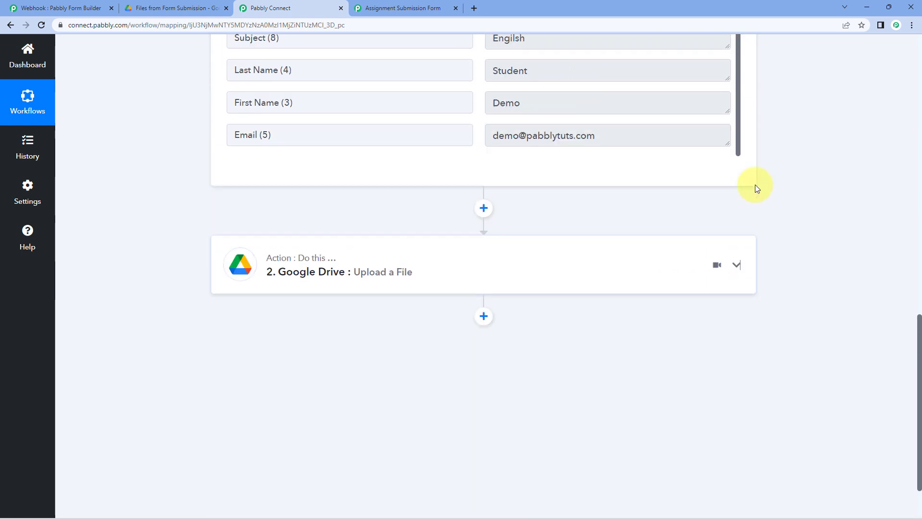
pyautogui.scroll(12, 755, 185)
pyautogui.scroll(3, 757, 186)
pyautogui.click(745, 195)
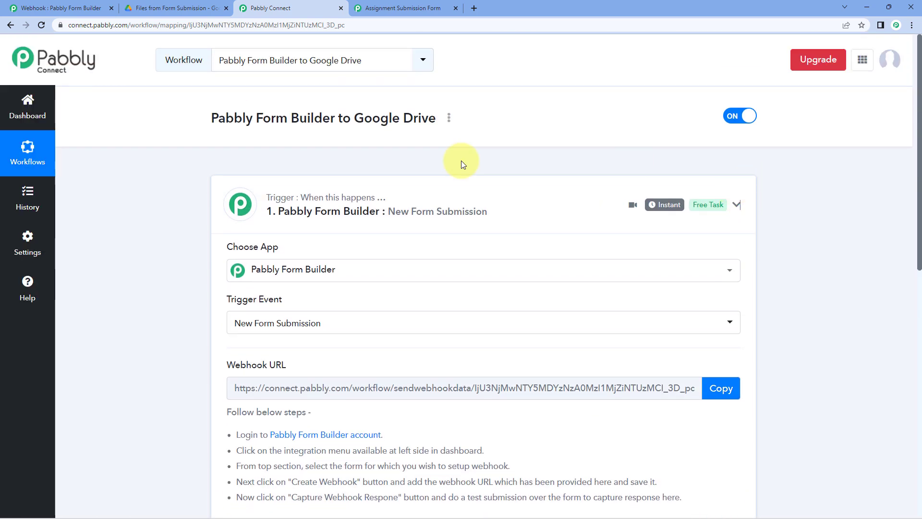
pyautogui.scroll(-1, 172, 227)
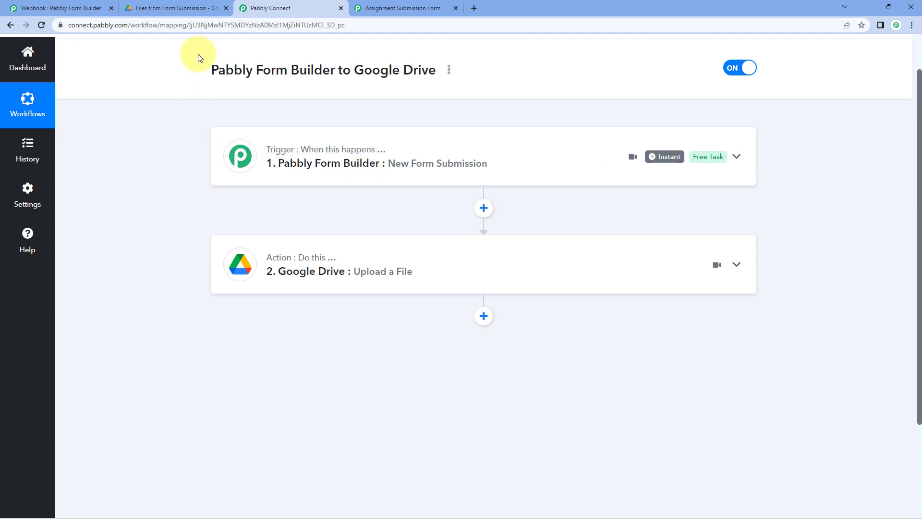
# Glance at the Files from Form Submission folder, then bring up the Assignment Submission Form
pyautogui.click(190, 8)
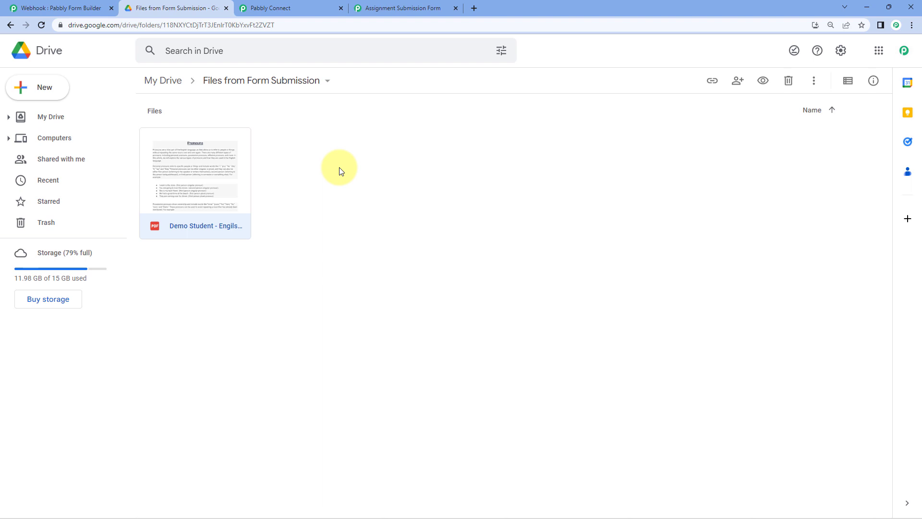
pyautogui.click(288, 8)
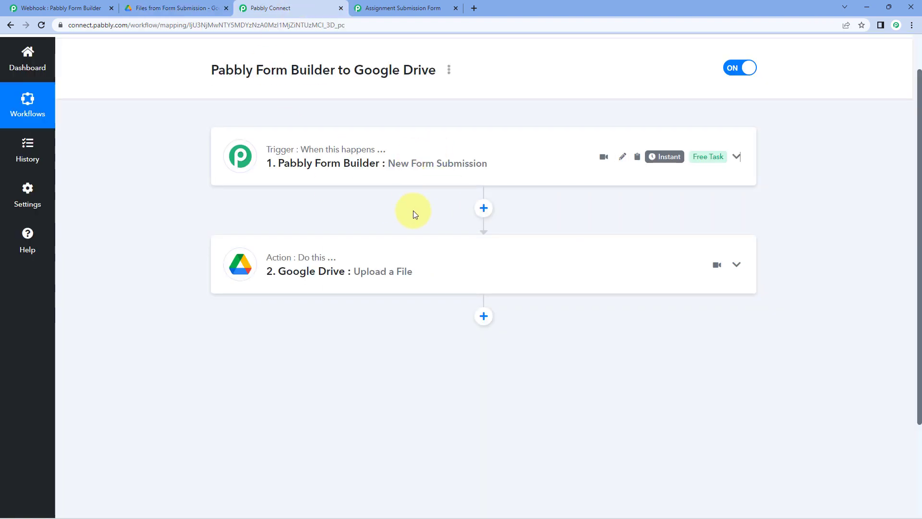
pyautogui.scroll(1, 456, 238)
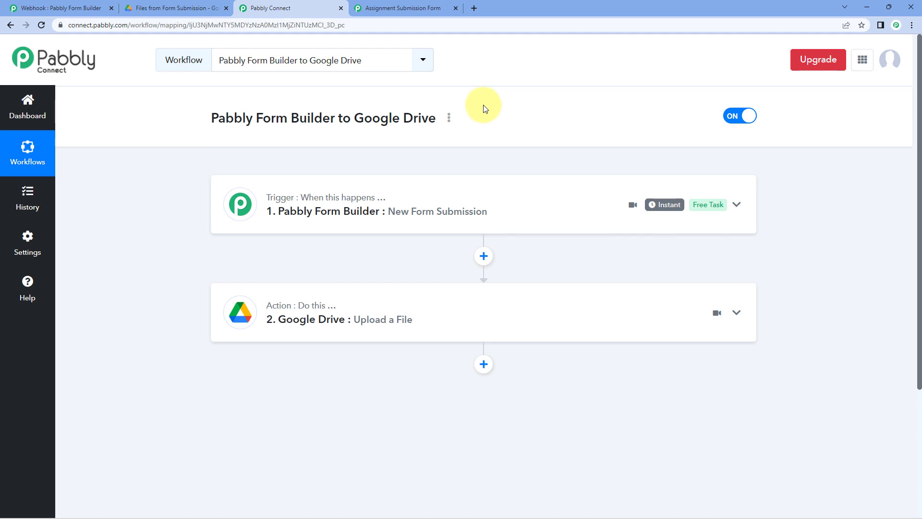
pyautogui.click(403, 5)
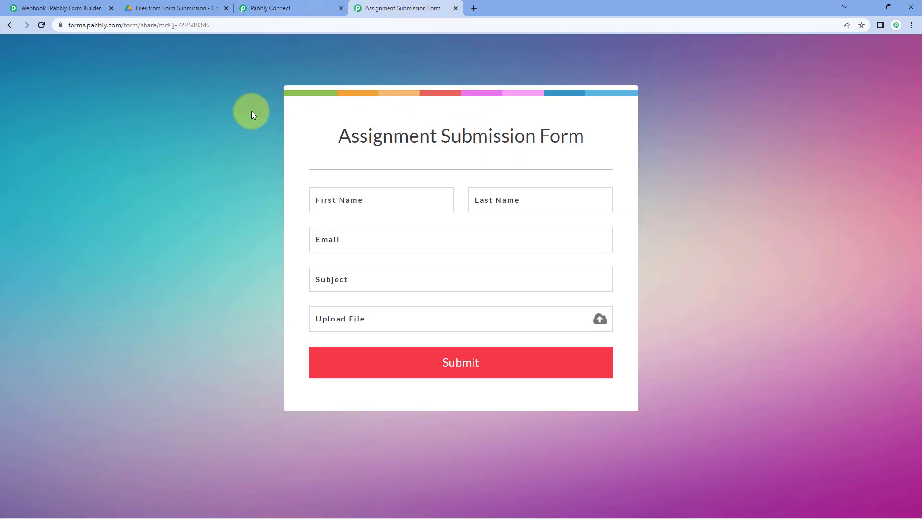
# Fill in the submitter's first and last name, an e-mail address and subject Physics
pyautogui.click(384, 191)
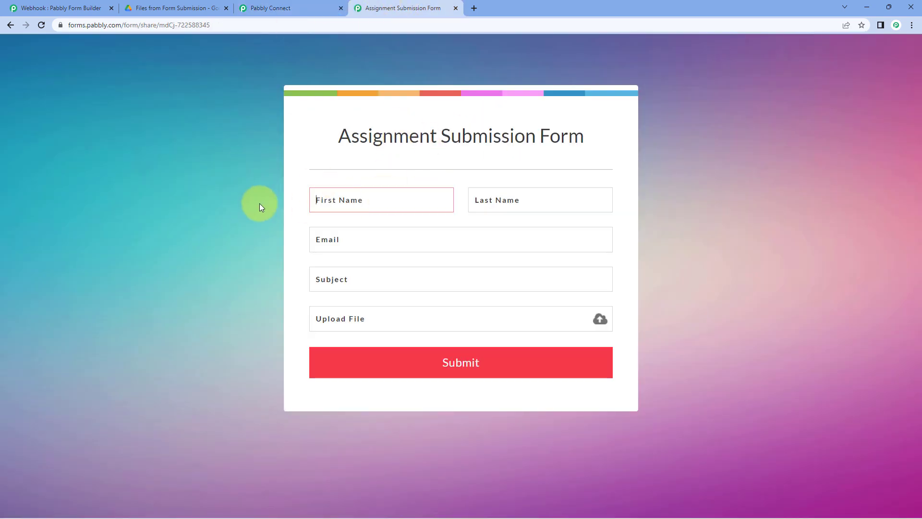
pyautogui.write('Test')
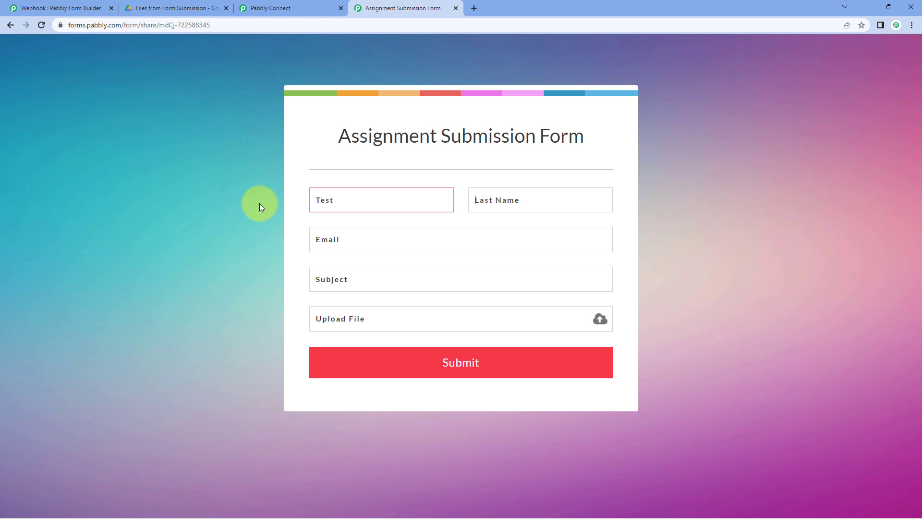
pyautogui.write('Student')
pyautogui.click(344, 244)
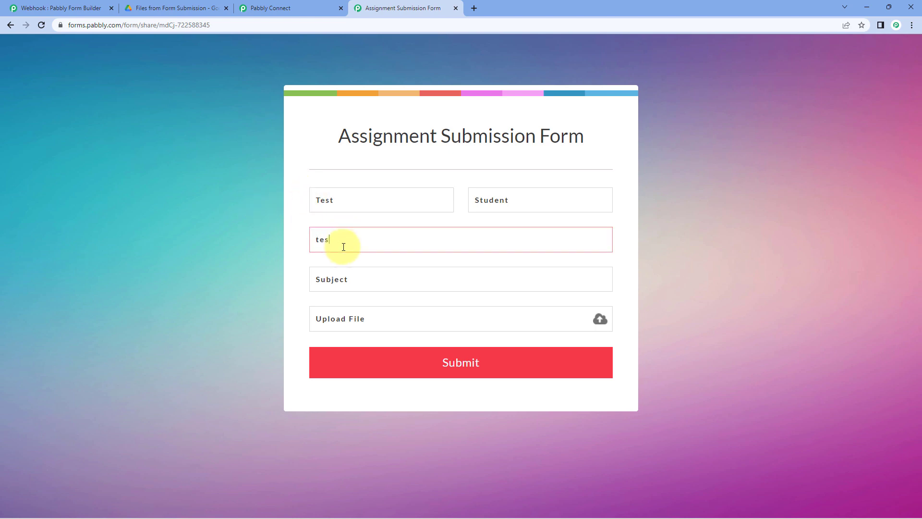
pyautogui.press('Tab')
pyautogui.write('Physi')
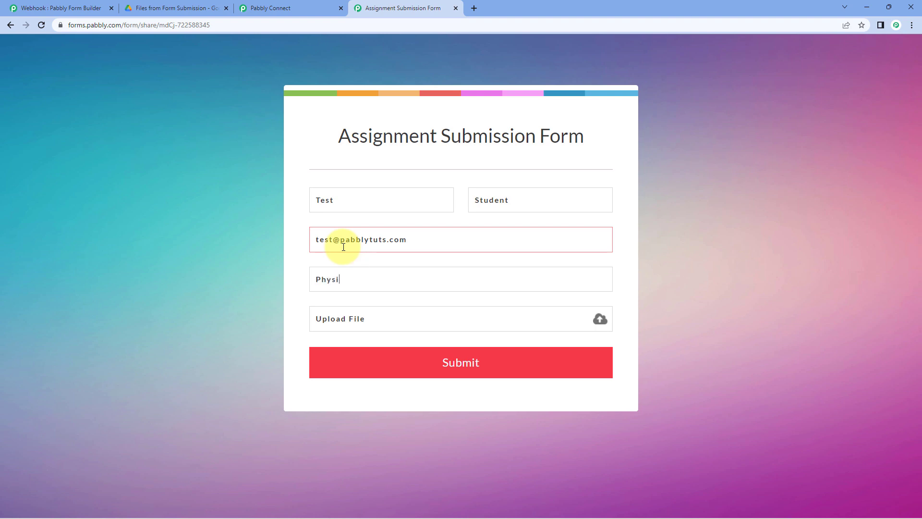
pyautogui.write('cs')
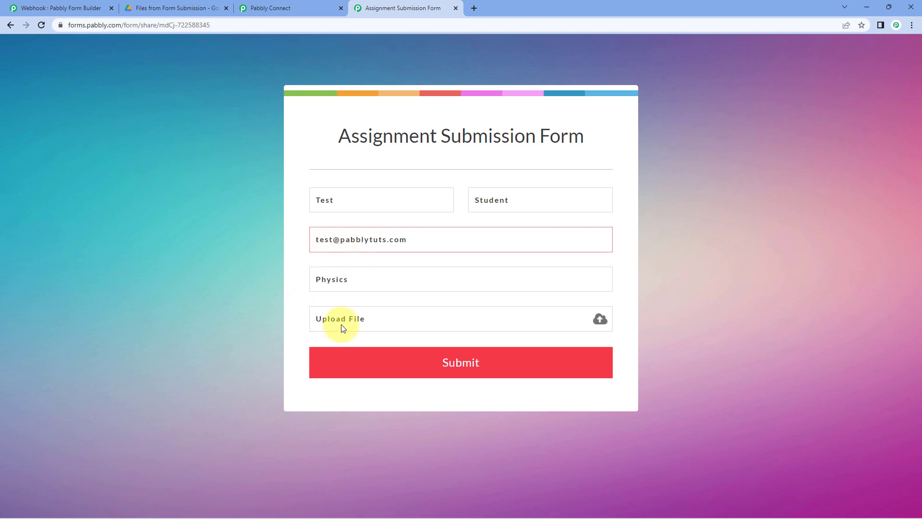
# Attach Physics Assignment.pdf and submit the form
pyautogui.click(331, 324)
pyautogui.click(320, 103)
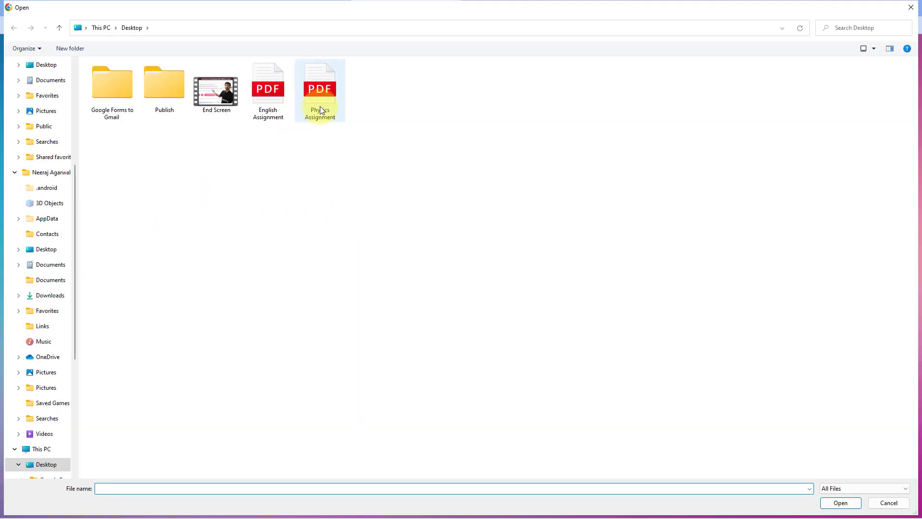
pyautogui.click(841, 503)
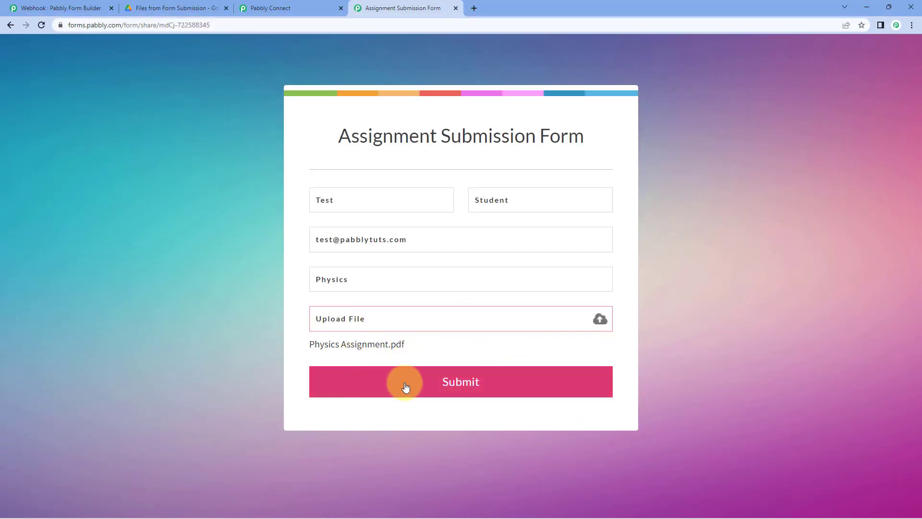
pyautogui.click(405, 387)
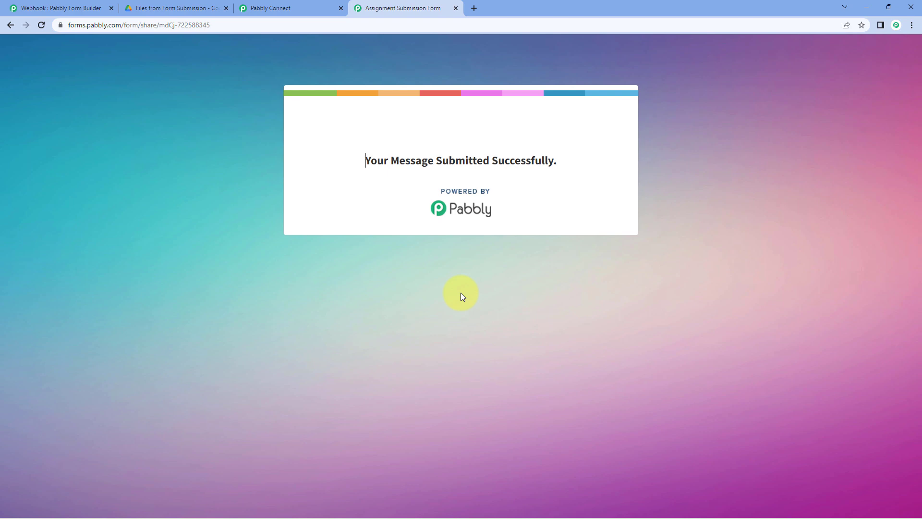
# Preview 'Test Student - Physics.pdf' in the Drive folder 'Files from Form Submission', then return to Pabbly Connect
pyautogui.click(185, 9)
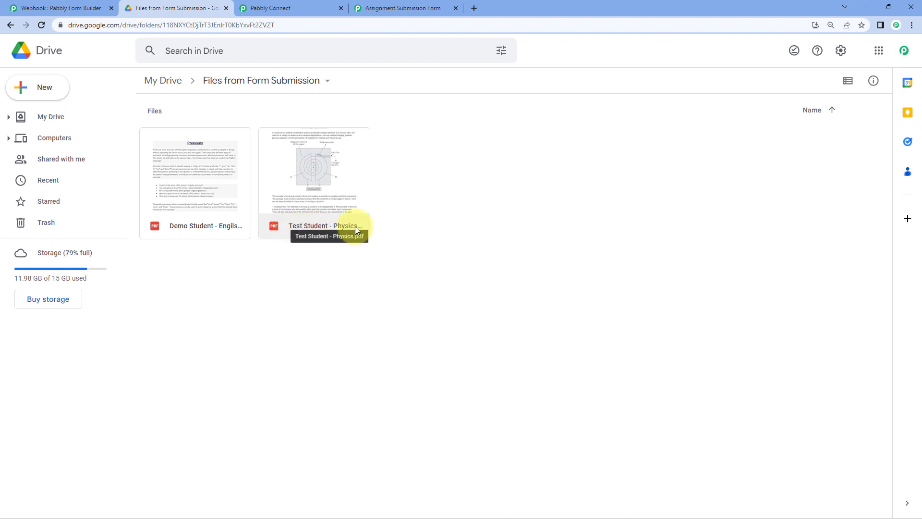
pyautogui.doubleClick(338, 187)
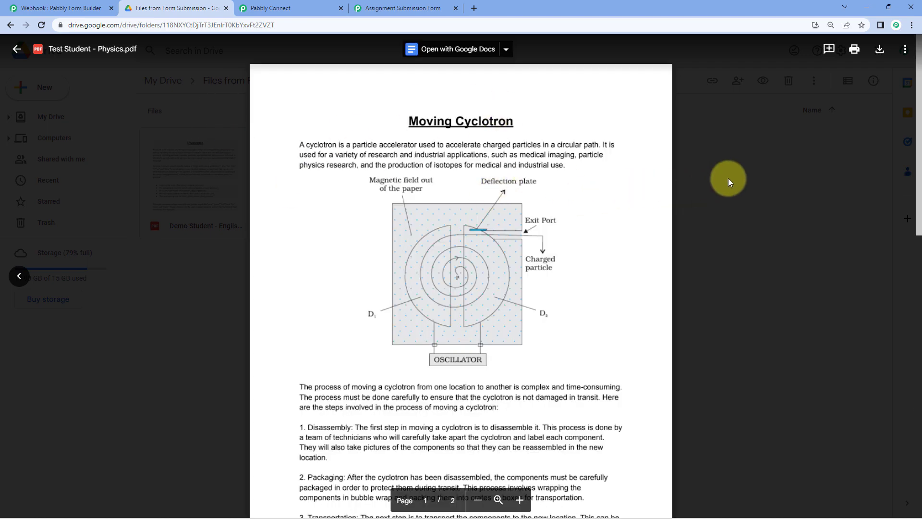
pyautogui.click(727, 180)
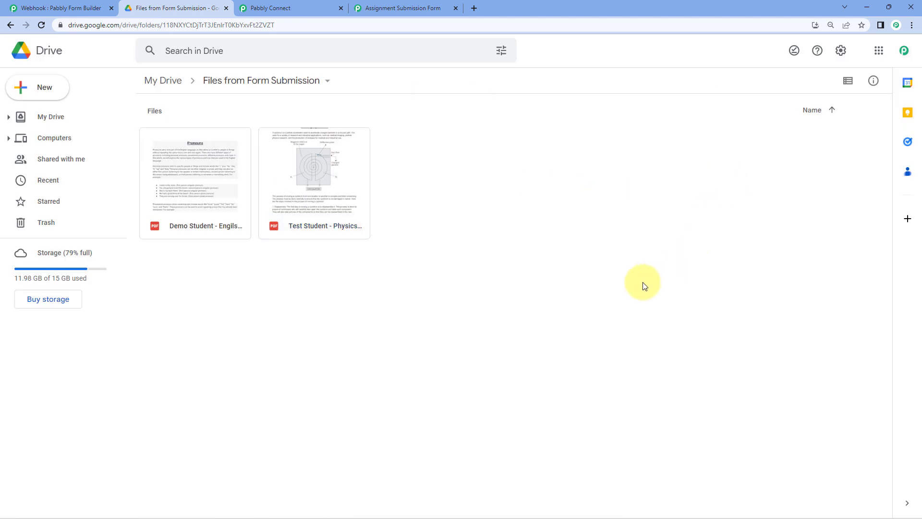
pyautogui.click(327, 8)
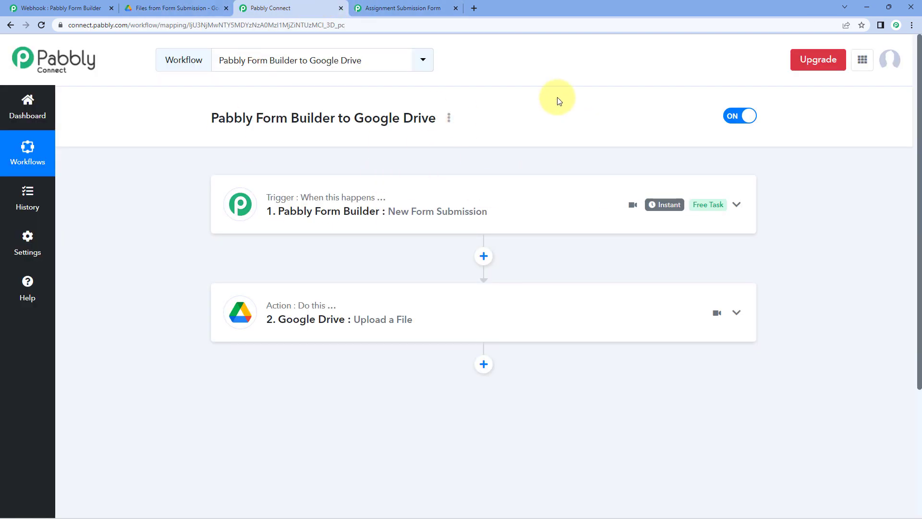